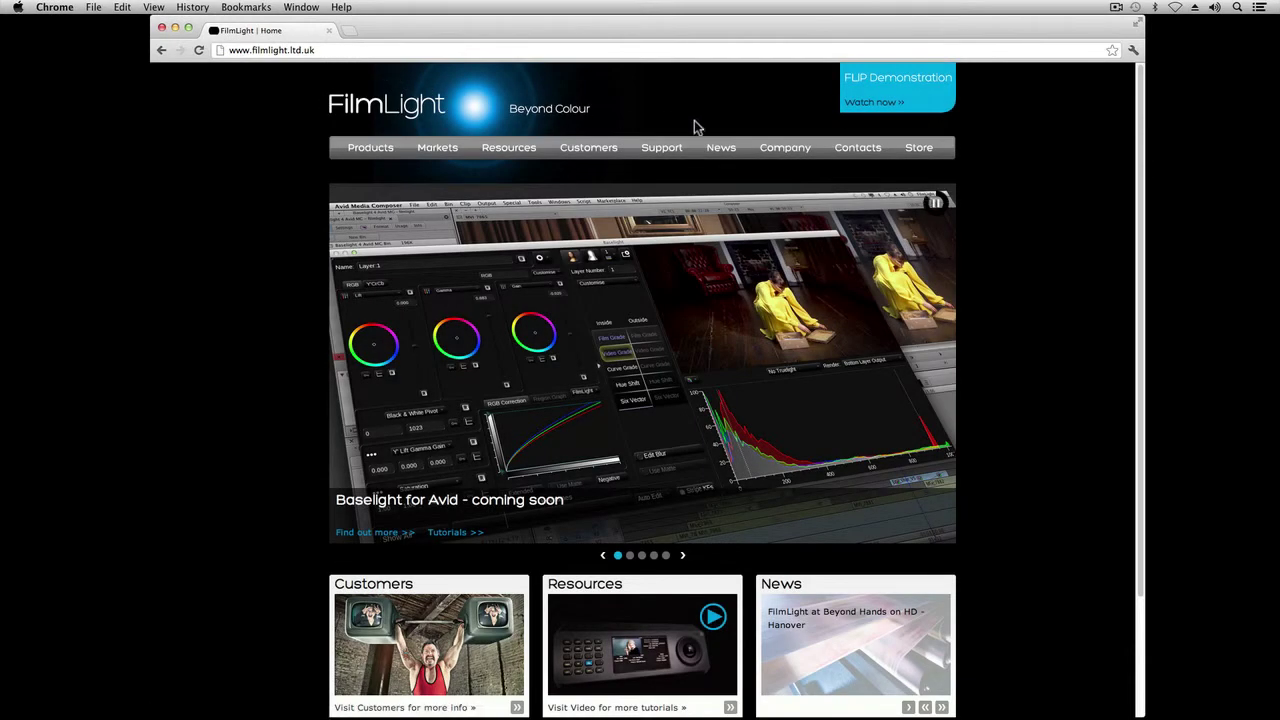
Step: Add the Baselight for Avid 14-day Trial from the FilmLight Store to an order at $0.00 AUD
mouse_move(887, 149)
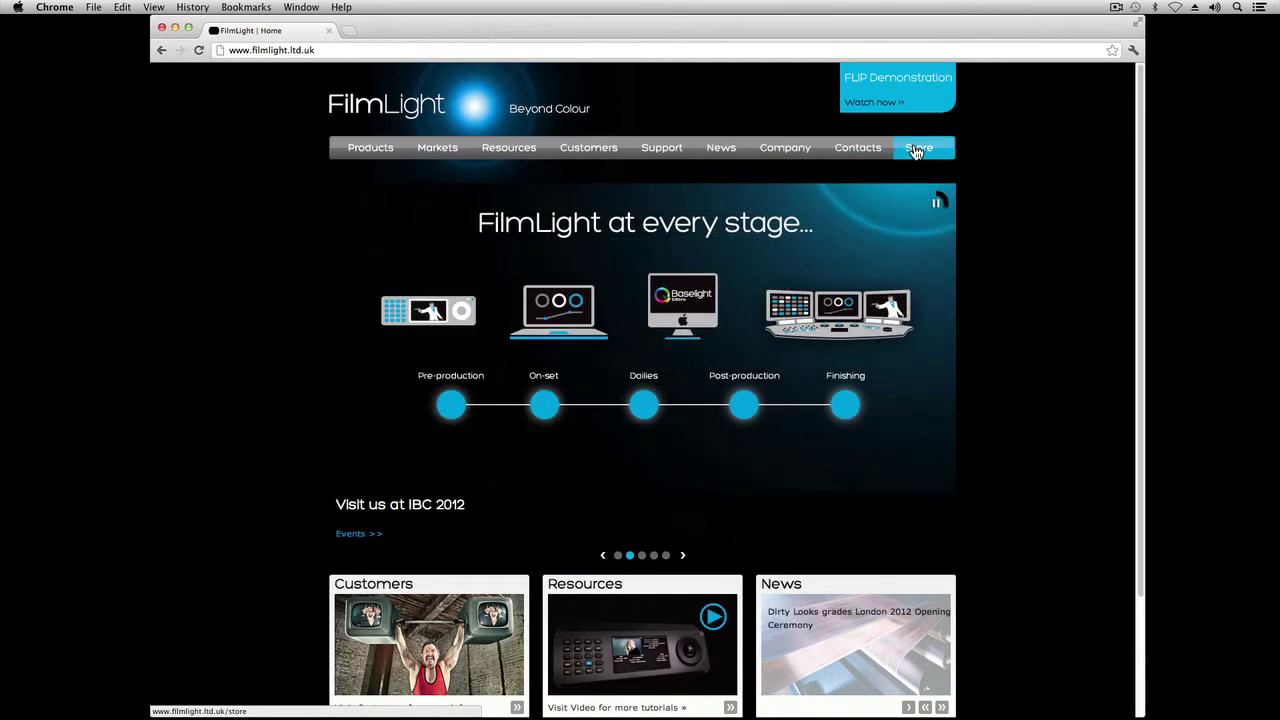
left_click(916, 150)
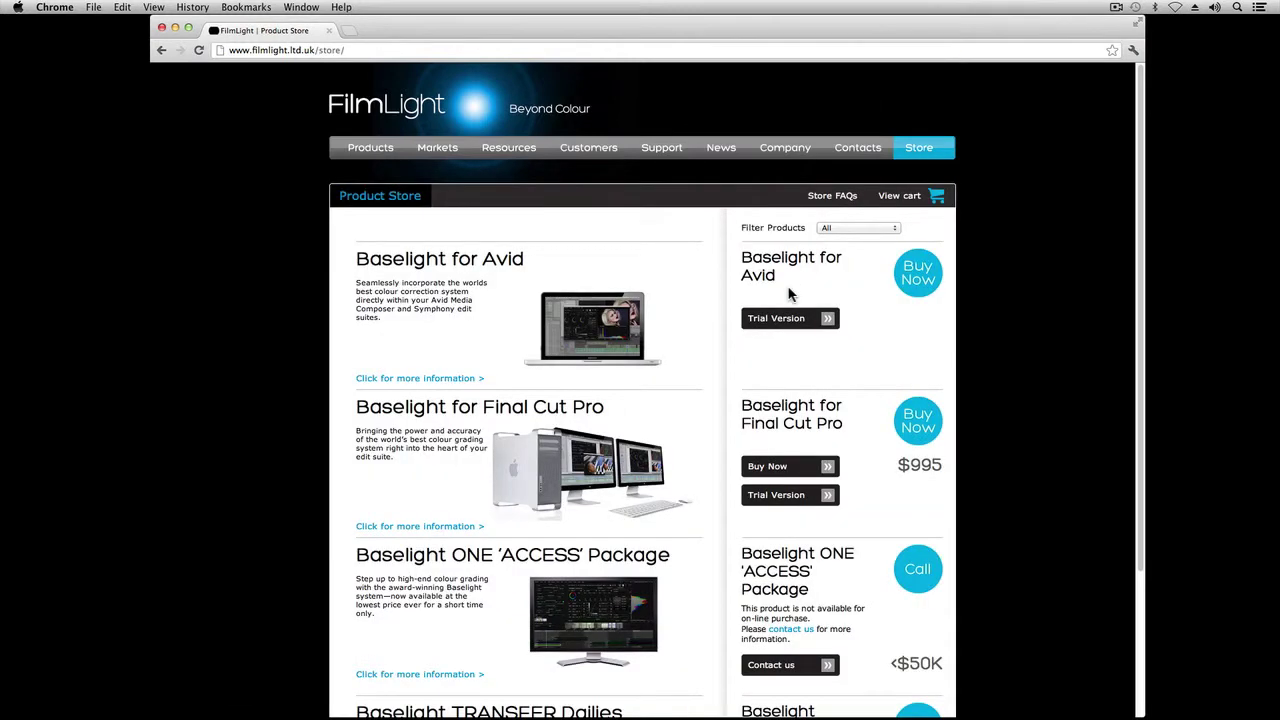
left_click(790, 322)
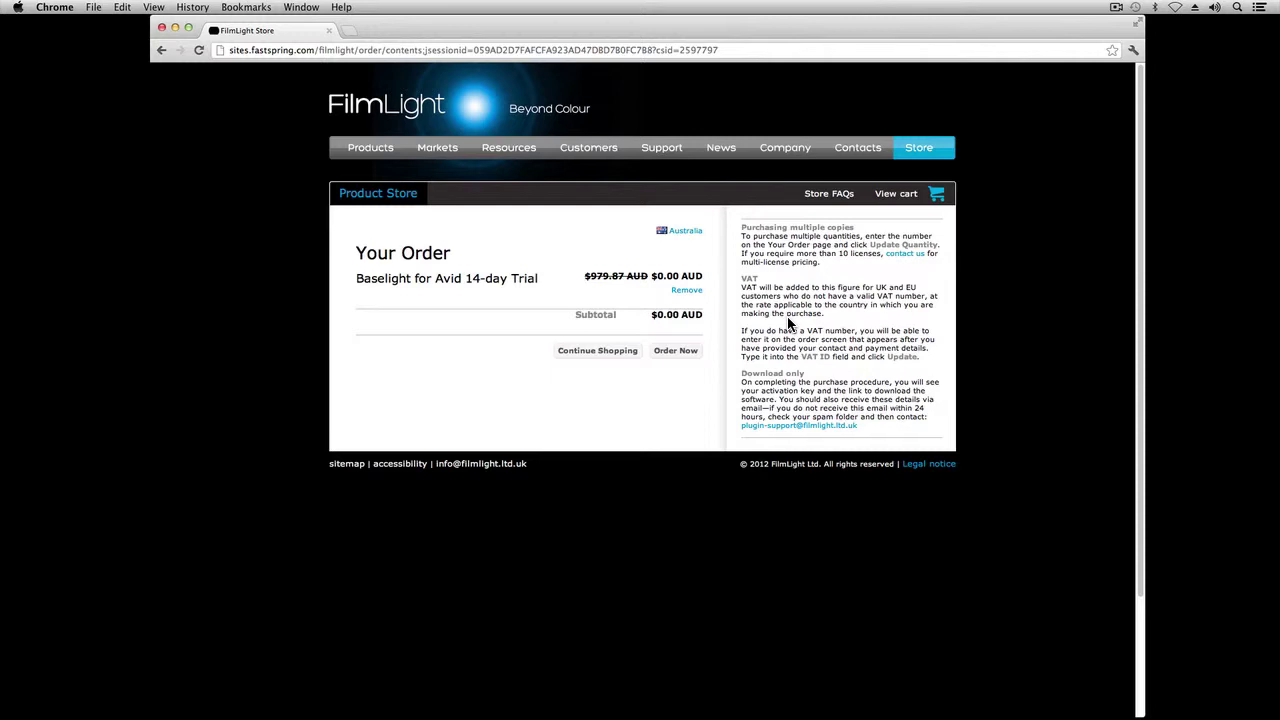
Step: Check out and complete the free trial order with the contact details filled in
left_click(675, 351)
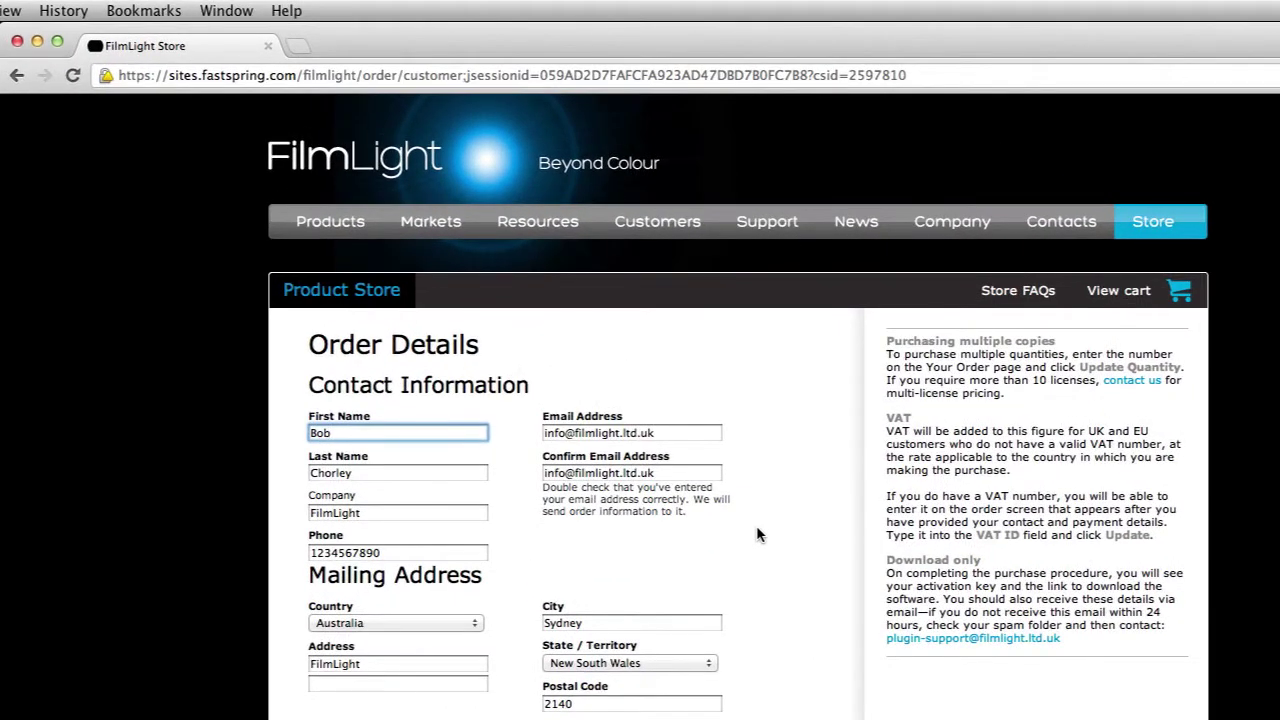
left_click(704, 432)
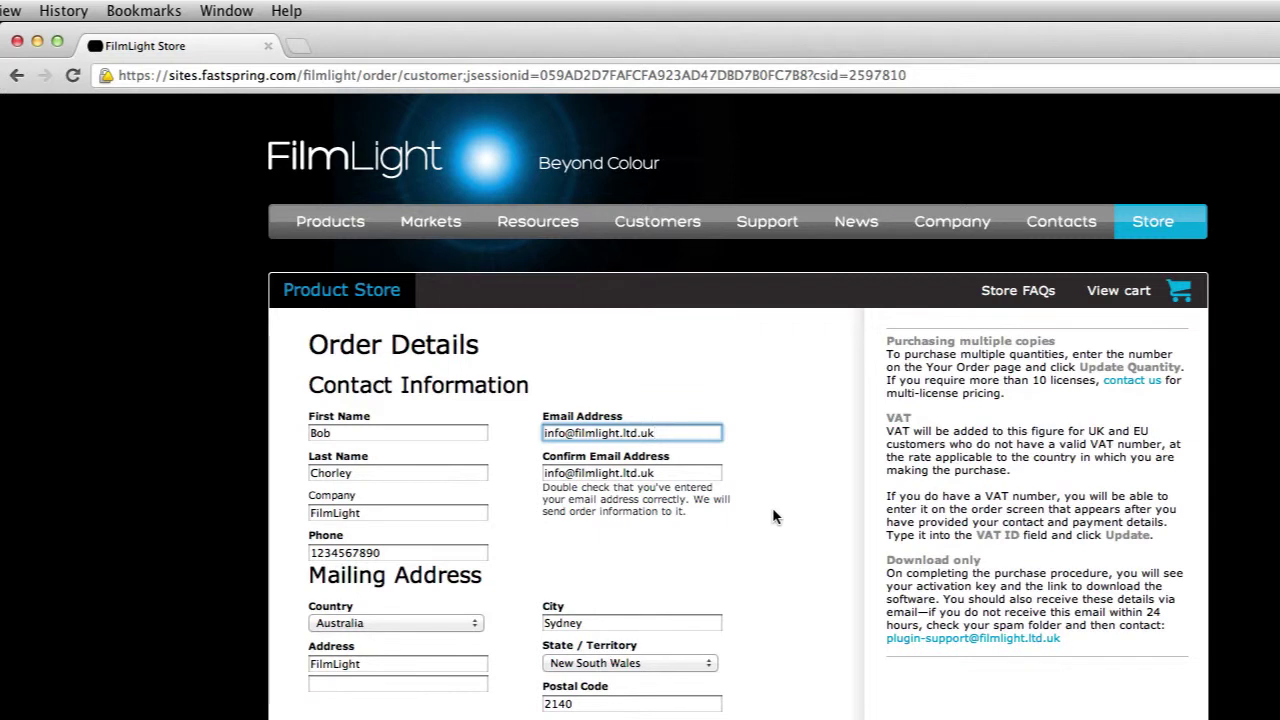
key("Return")
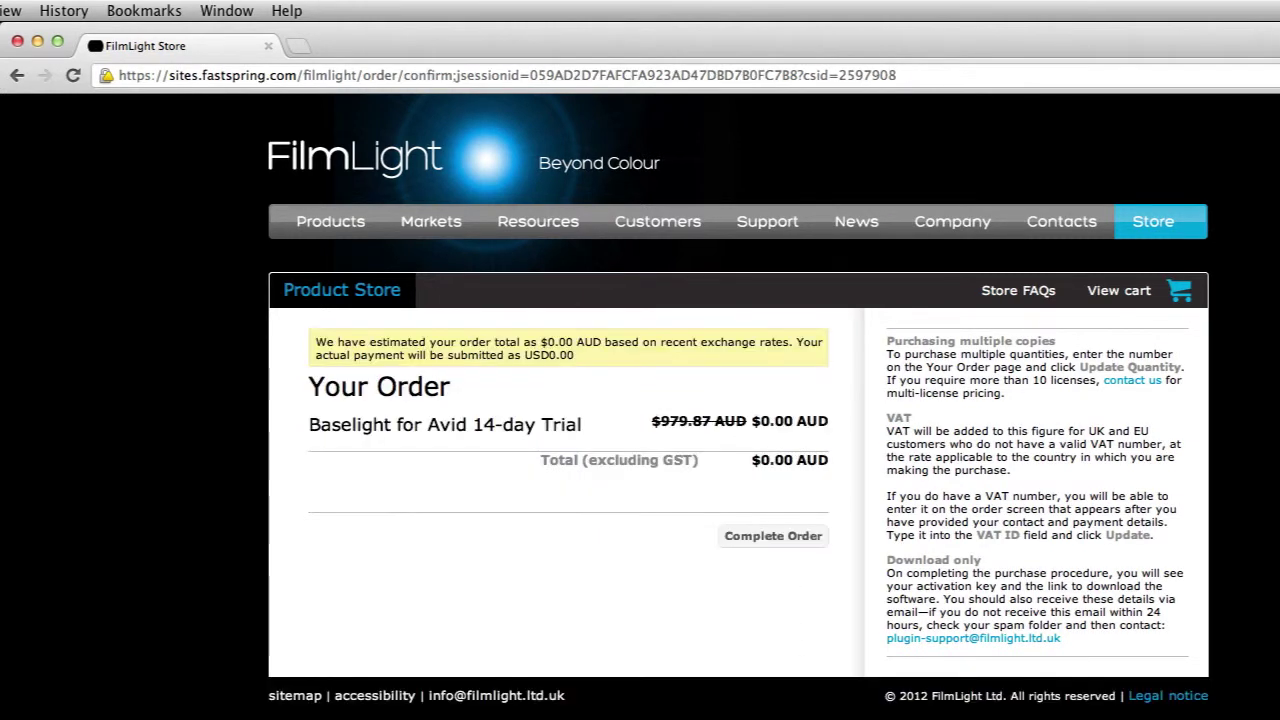
left_click(790, 543)
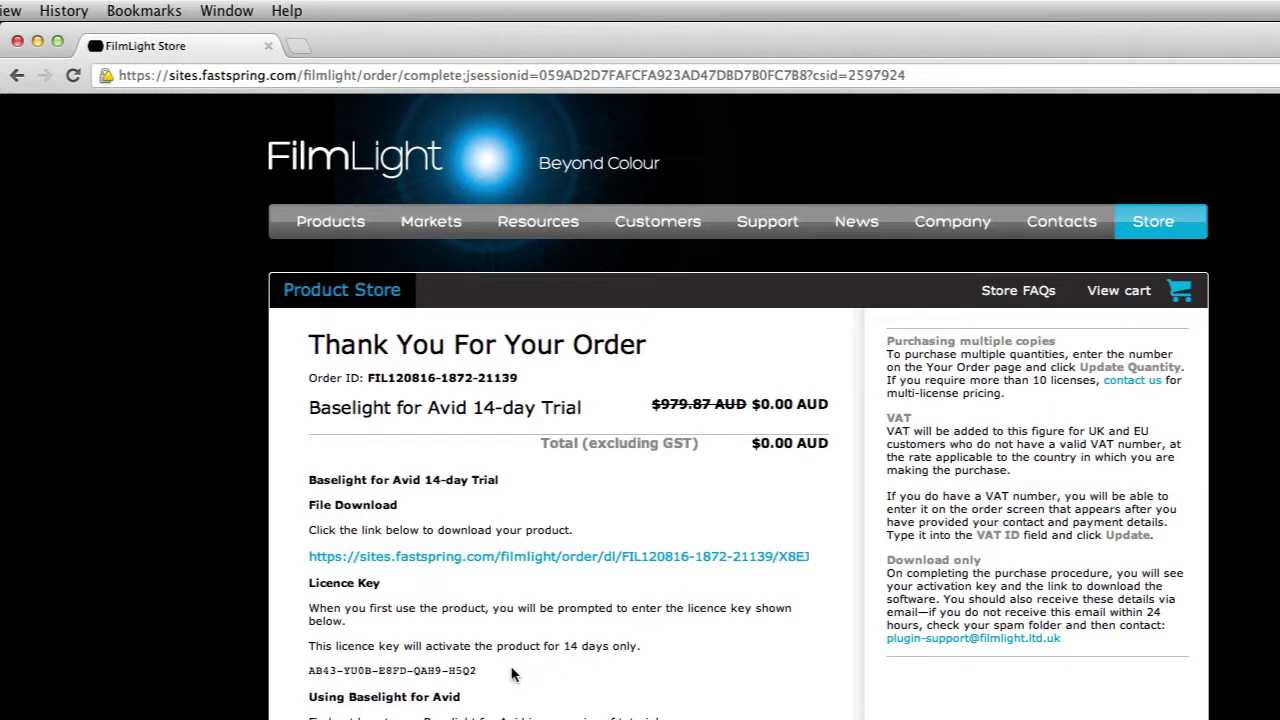
Step: Select the trial licence key, download and keep the Baselight .dmg, and go to Tutorials
left_click_drag(480, 670, 295, 681)
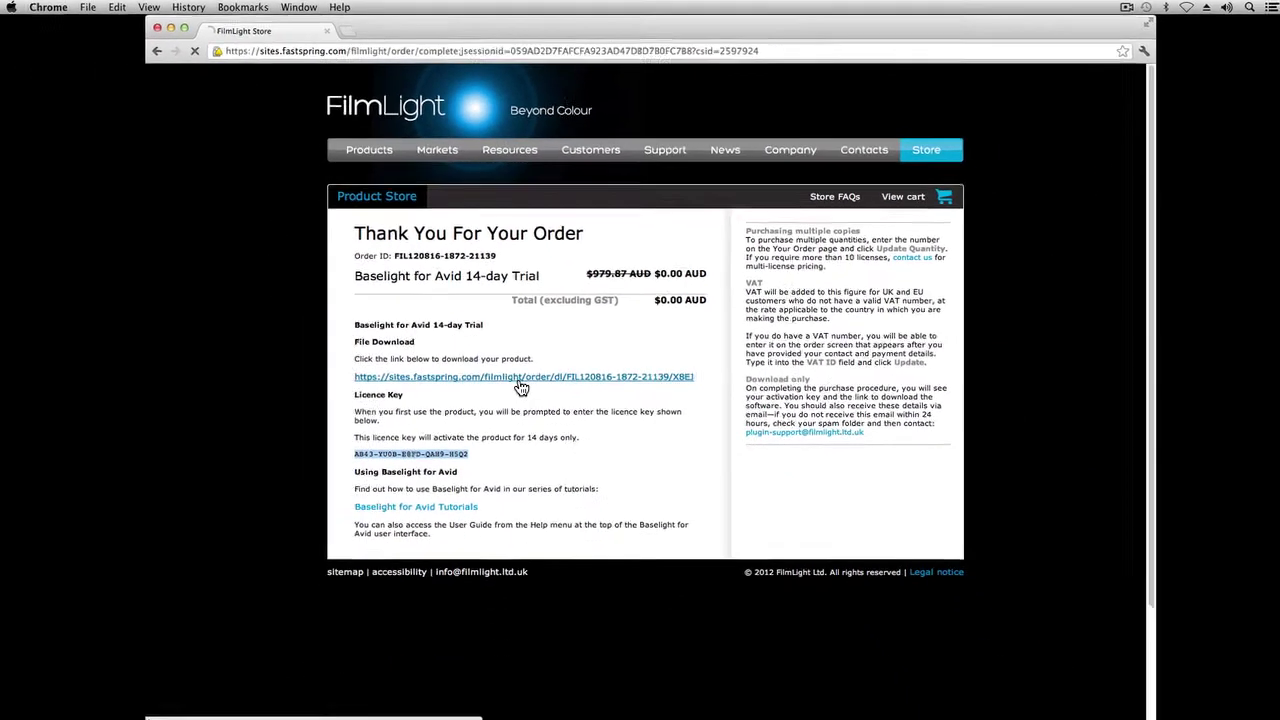
left_click(545, 514)
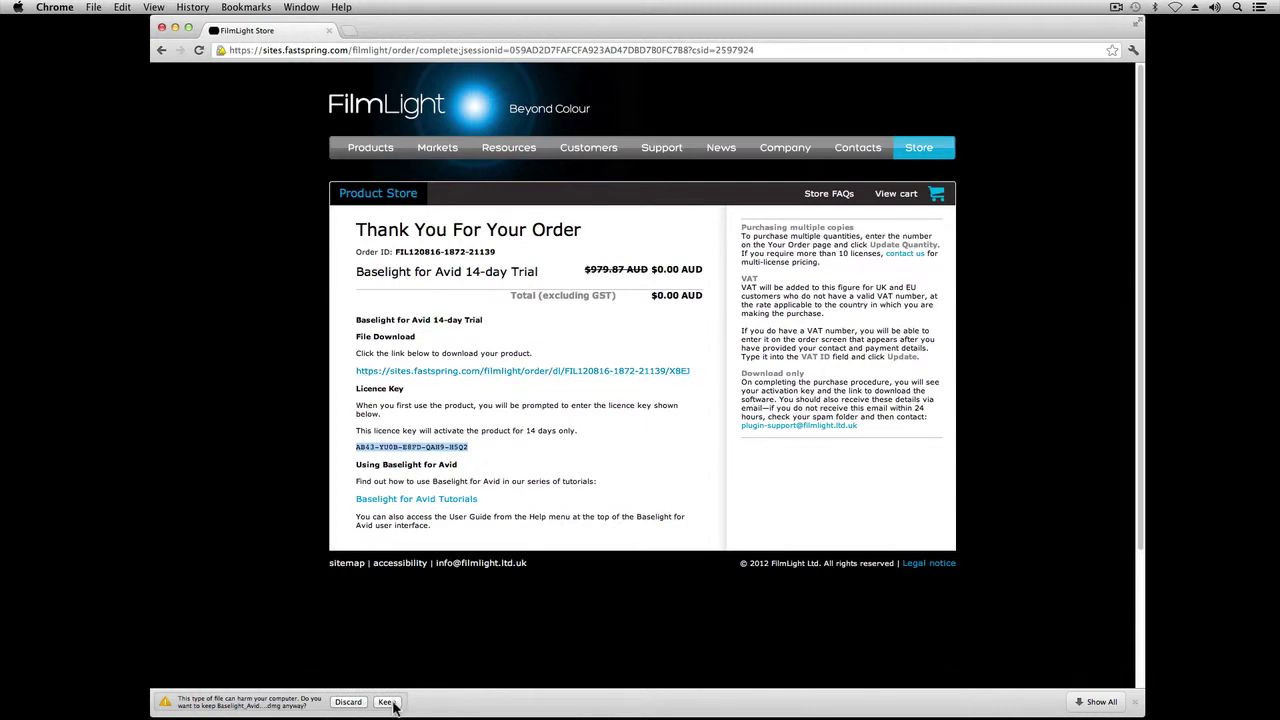
left_click(389, 702)
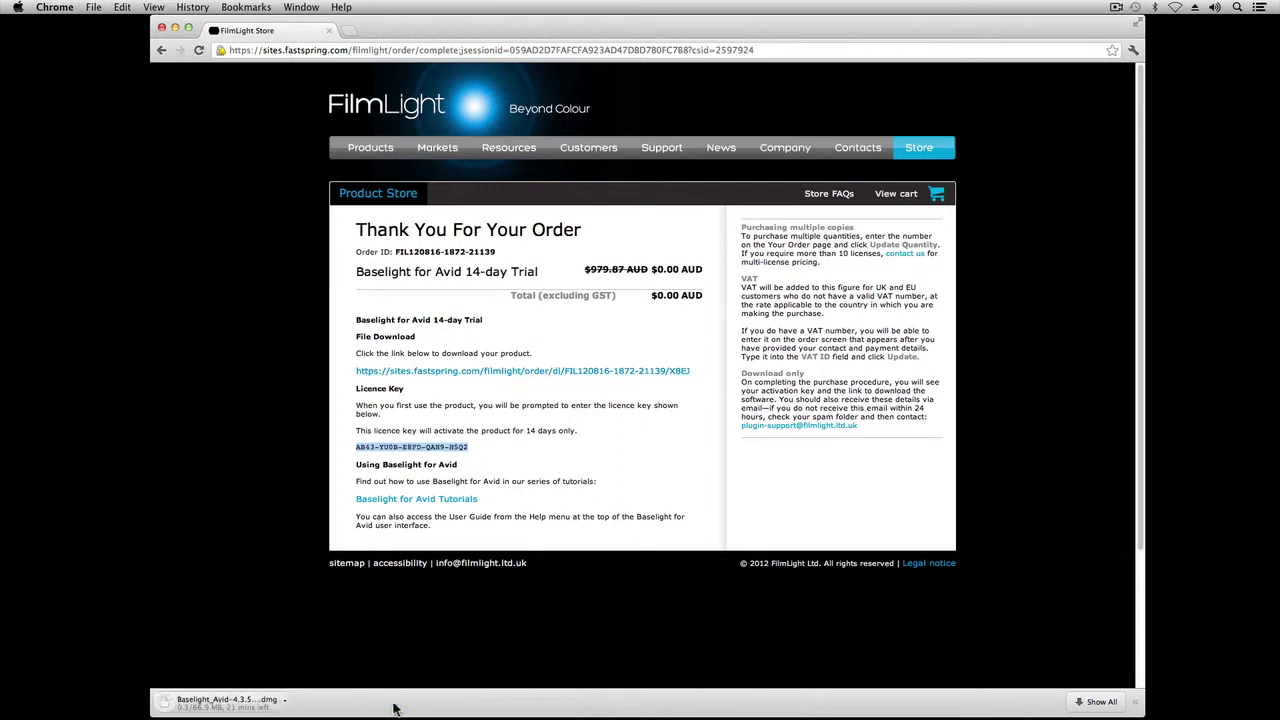
left_click(453, 506)
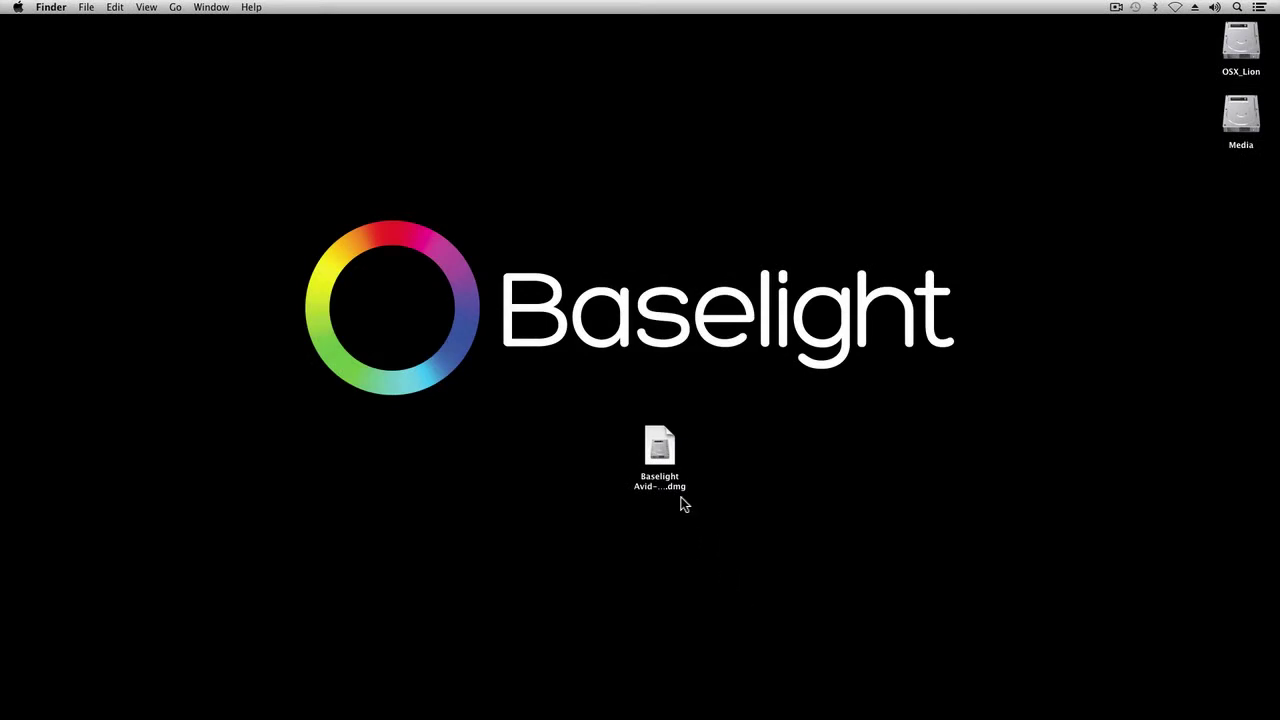
Step: Mount the Baselight disk image and inspect the installer, user guide, release notes and INSTALL files
left_click(668, 466)
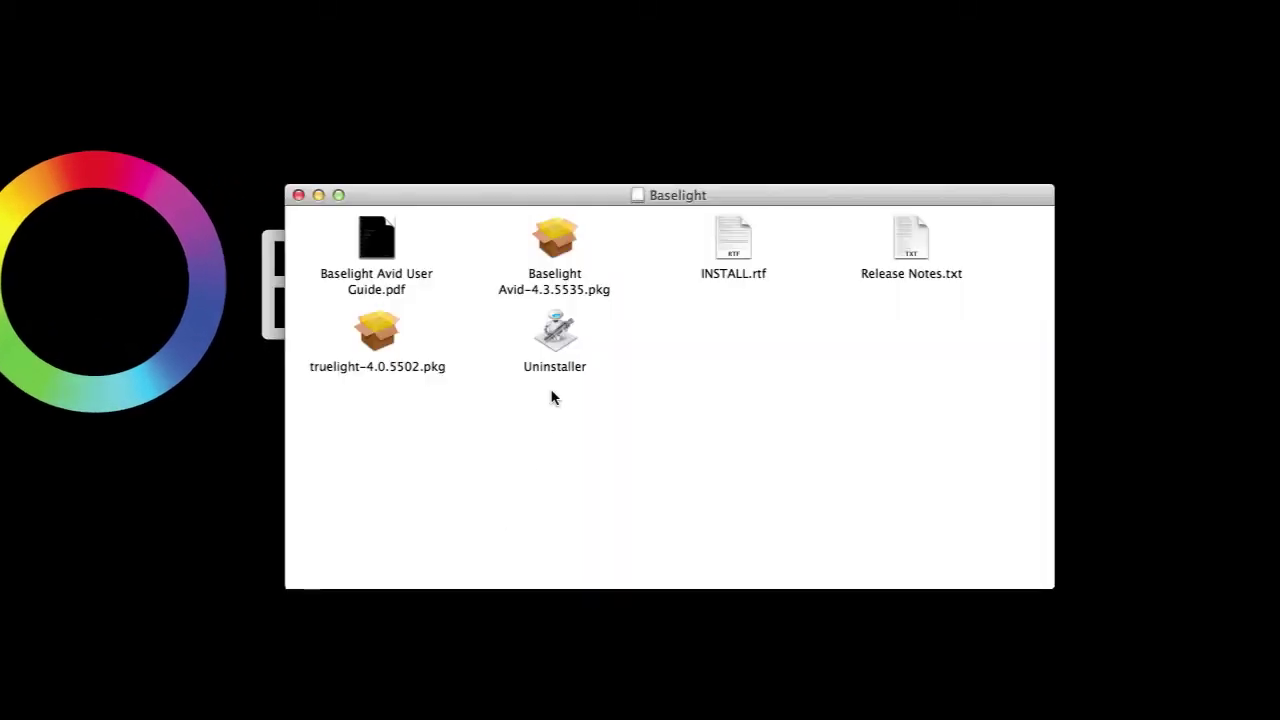
left_click(559, 243)
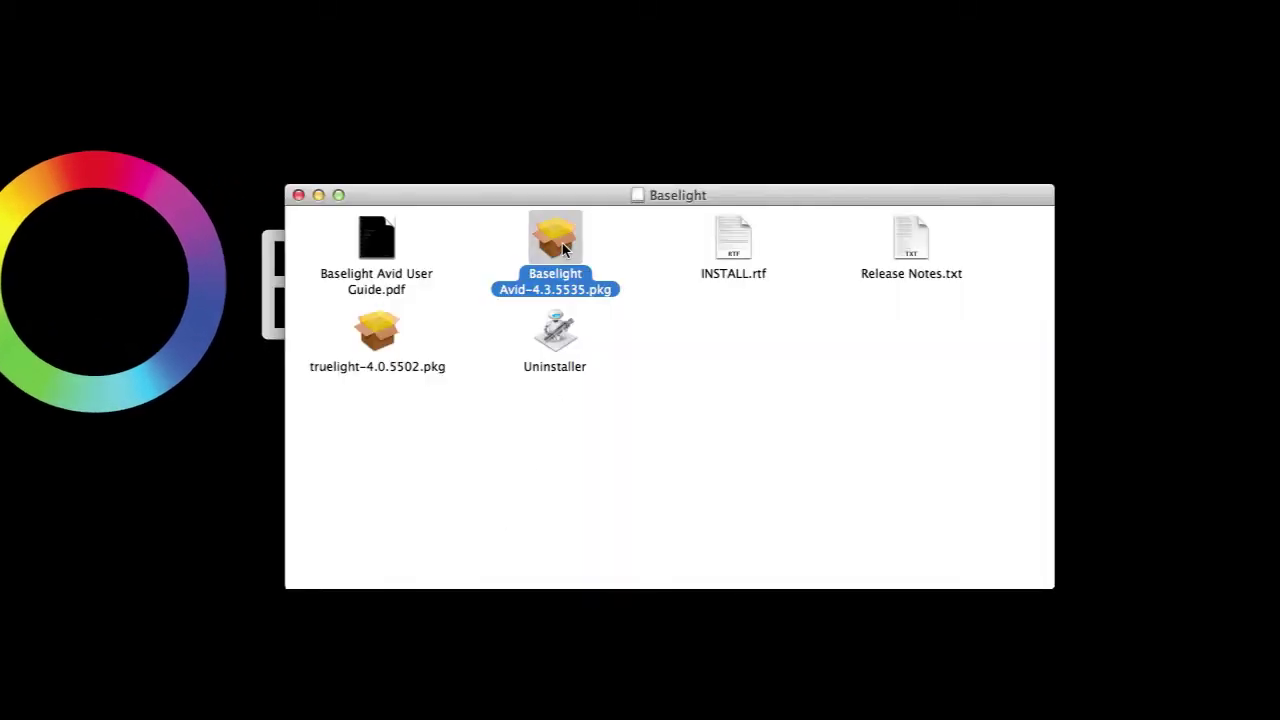
left_click(385, 244)
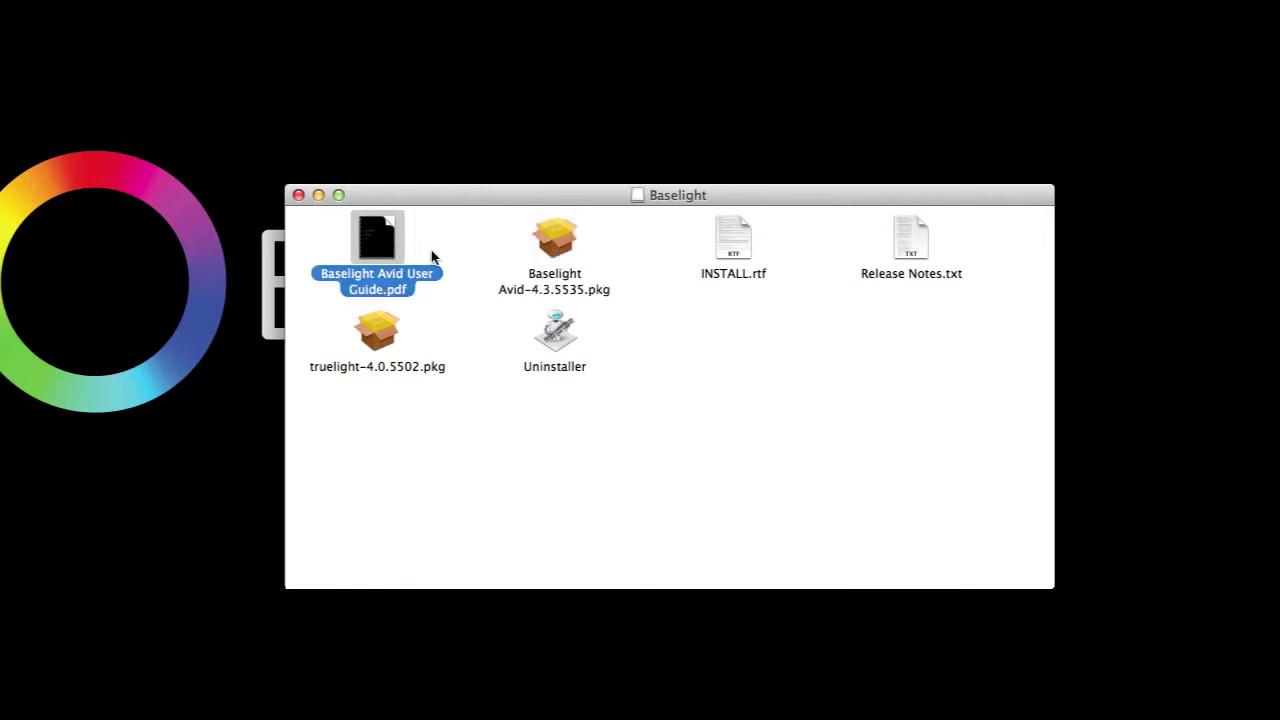
left_click(914, 246)
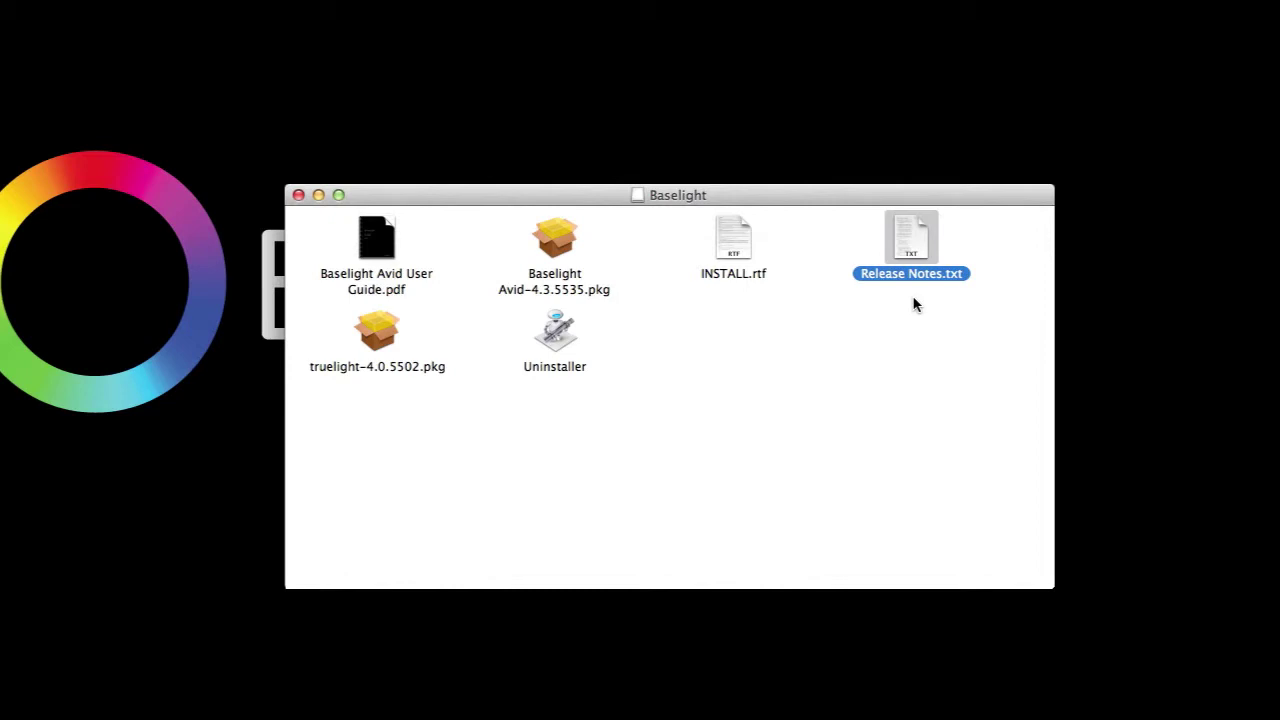
left_click(732, 238)
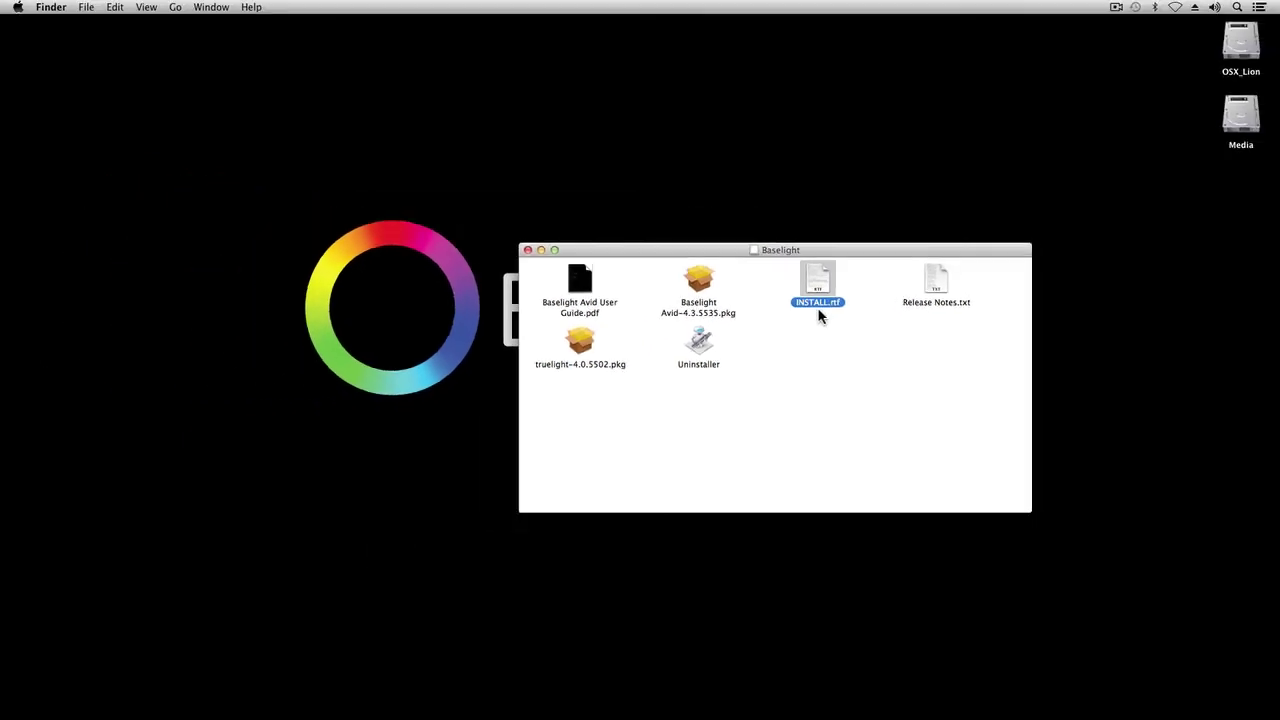
Step: Install Baselight Avid 4.3.5535 on OSX_Lion, accepting the licence and authorising with the admin password
double_click(699, 284)
left_click(791, 439)
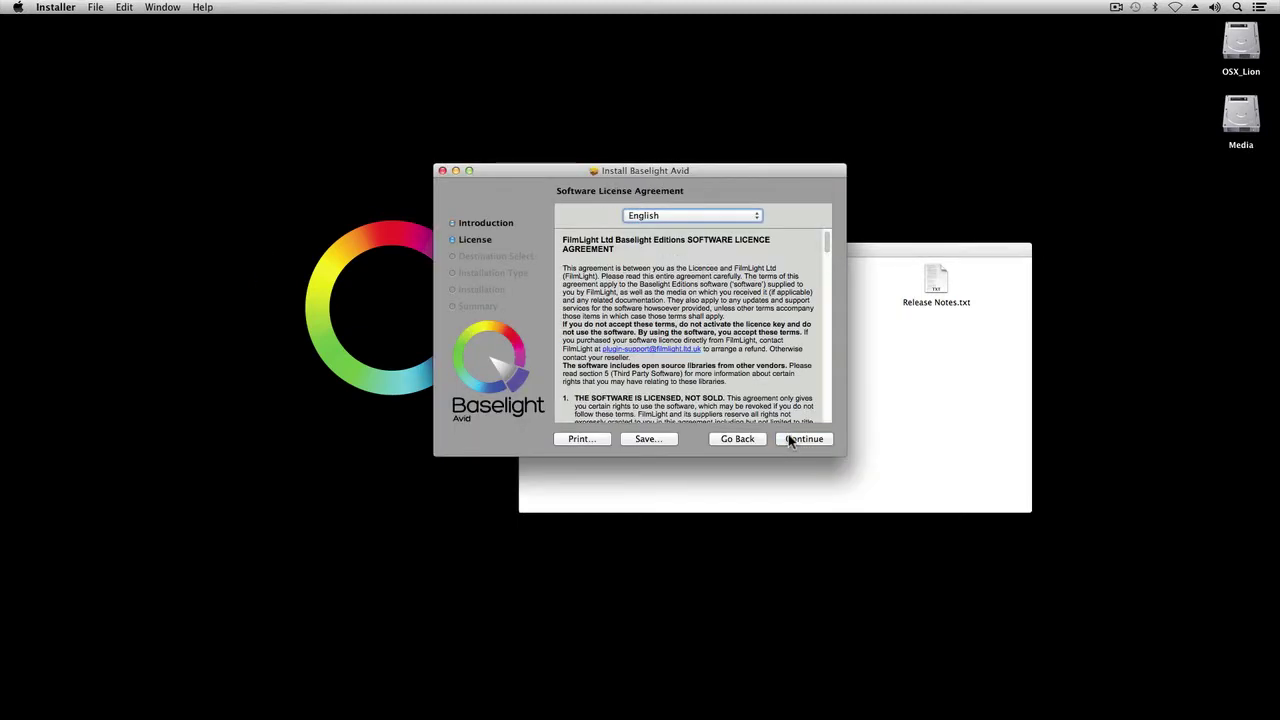
left_click(796, 439)
left_click(780, 261)
left_click(797, 441)
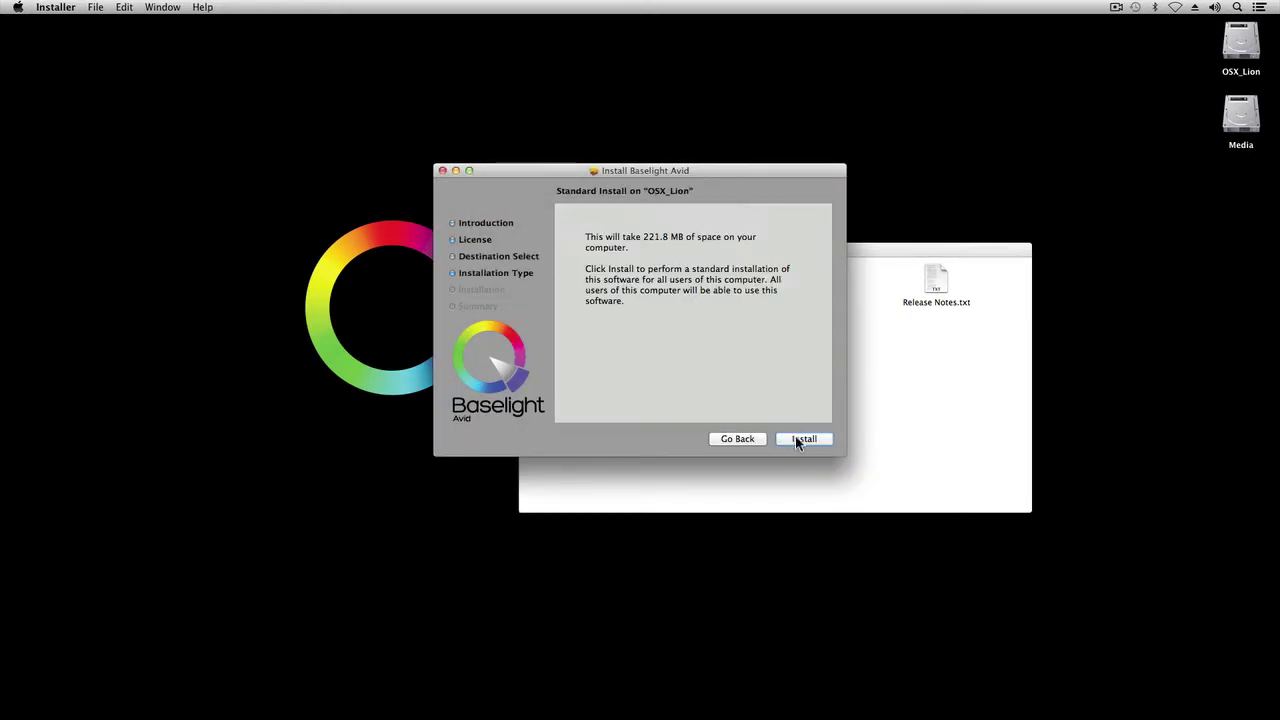
left_click(797, 441)
type("•••••••••")
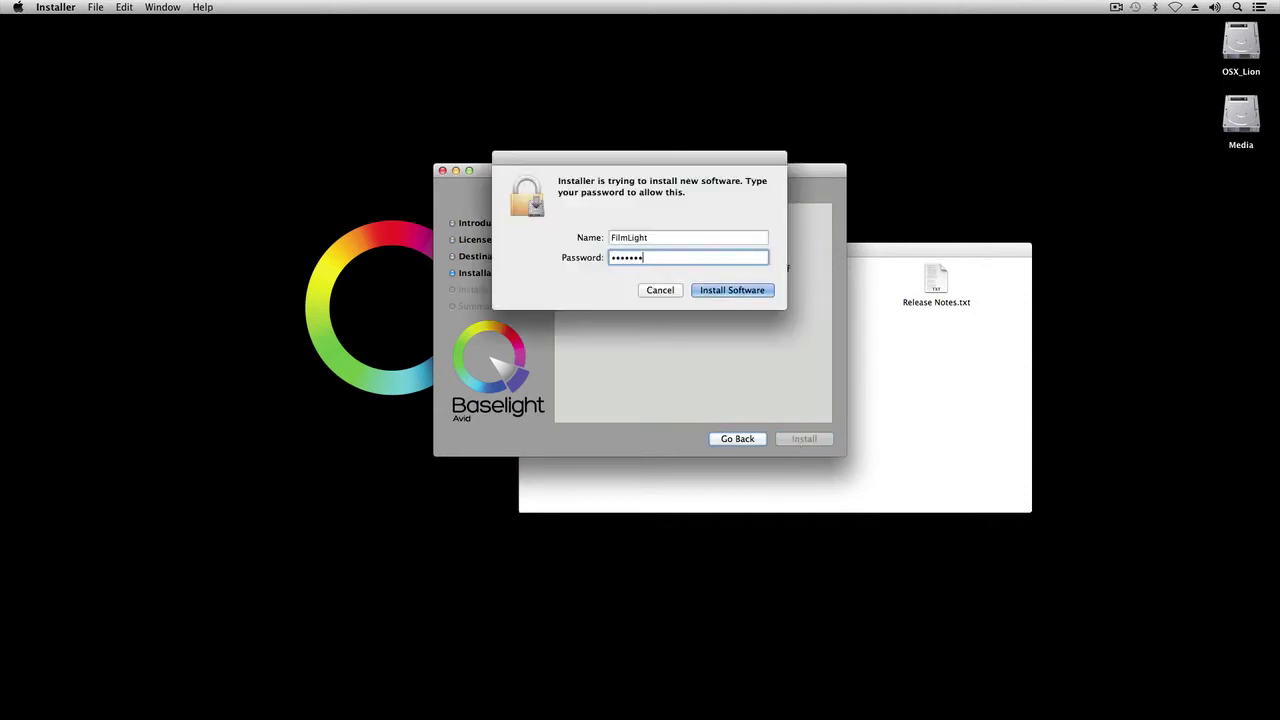
left_click(748, 290)
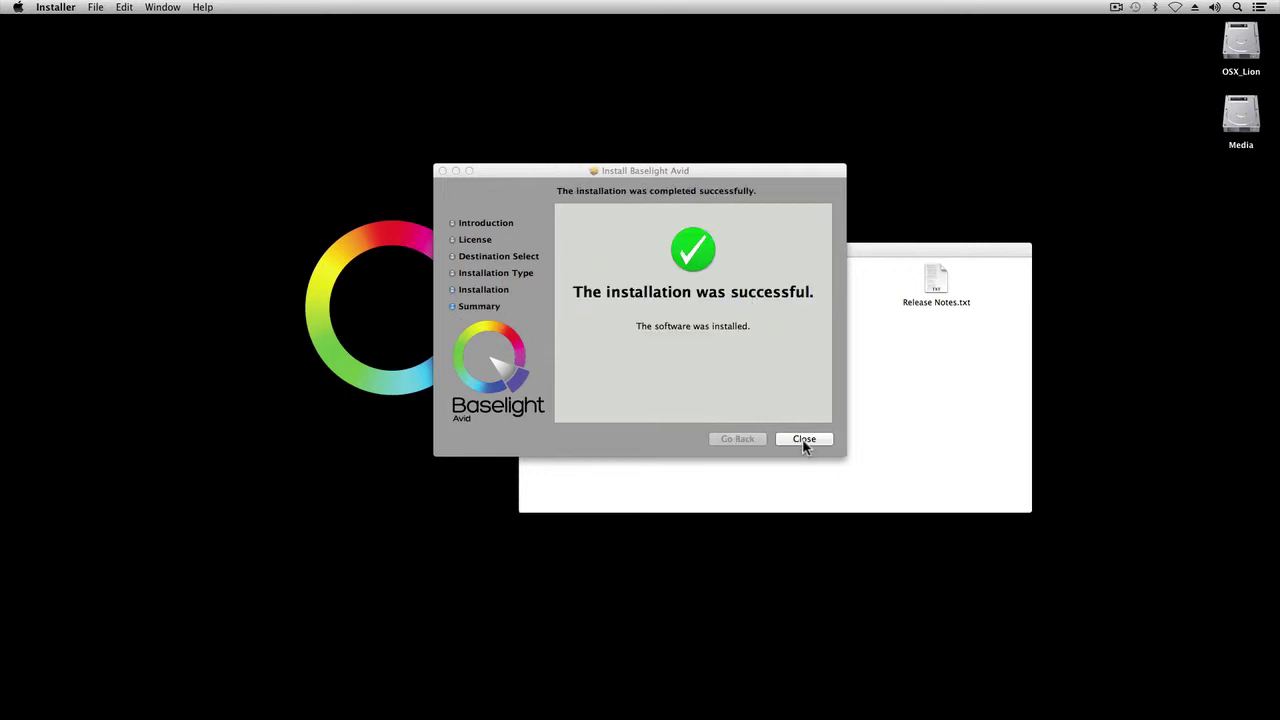
left_click(804, 440)
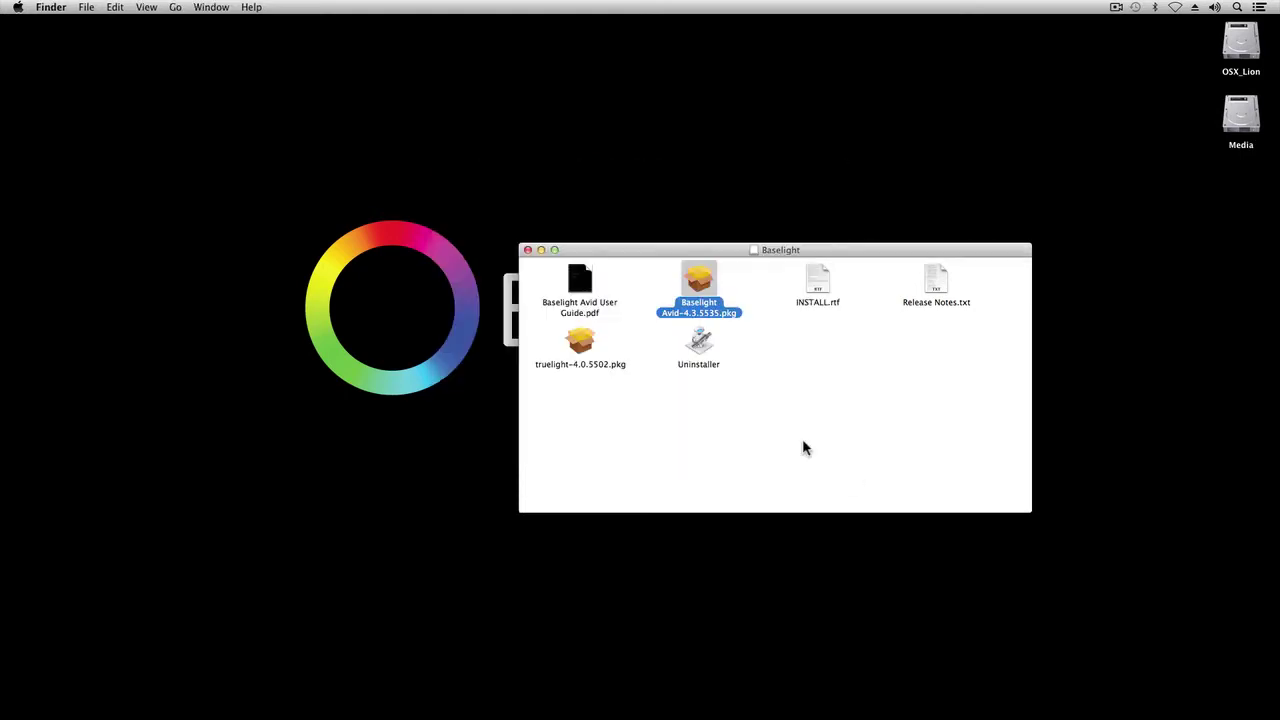
left_click(584, 348)
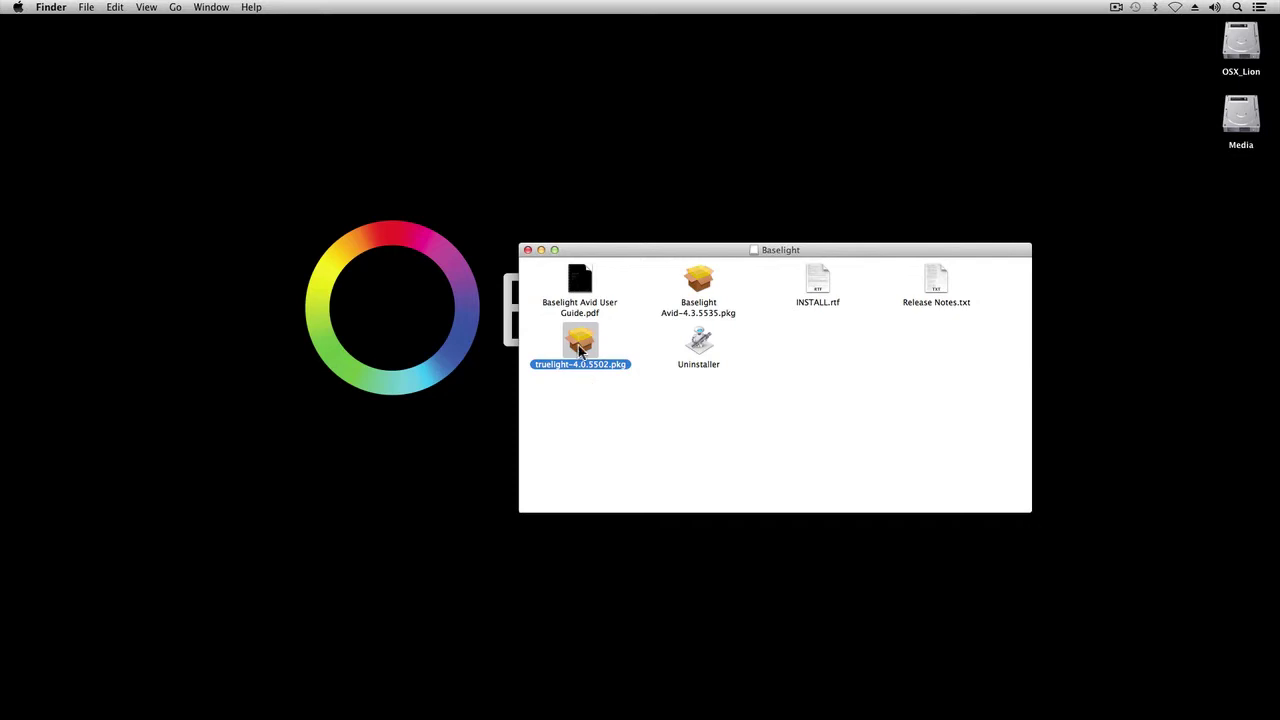
Step: Run the truelight-4.0.5502.pkg standard install, authorising with the admin password, then close it
double_click(583, 350)
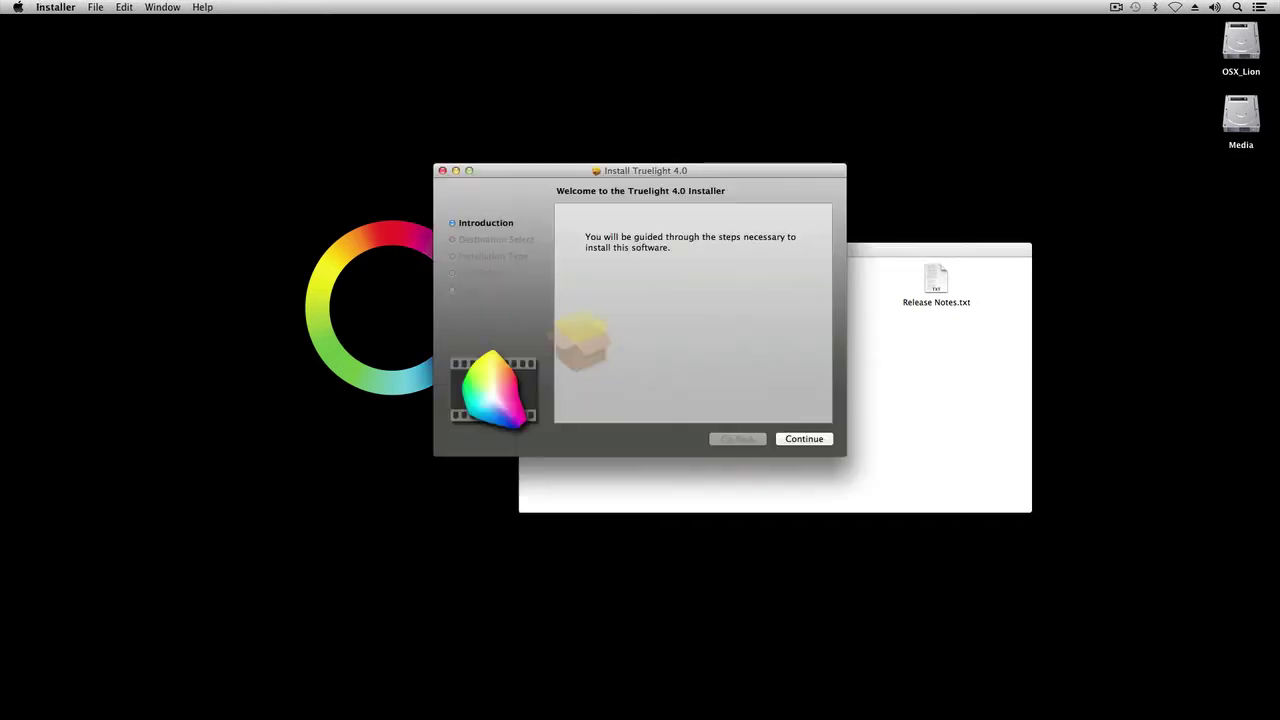
left_click(804, 439)
left_click(804, 439)
left_click(804, 439)
type("***********")
key("Return")
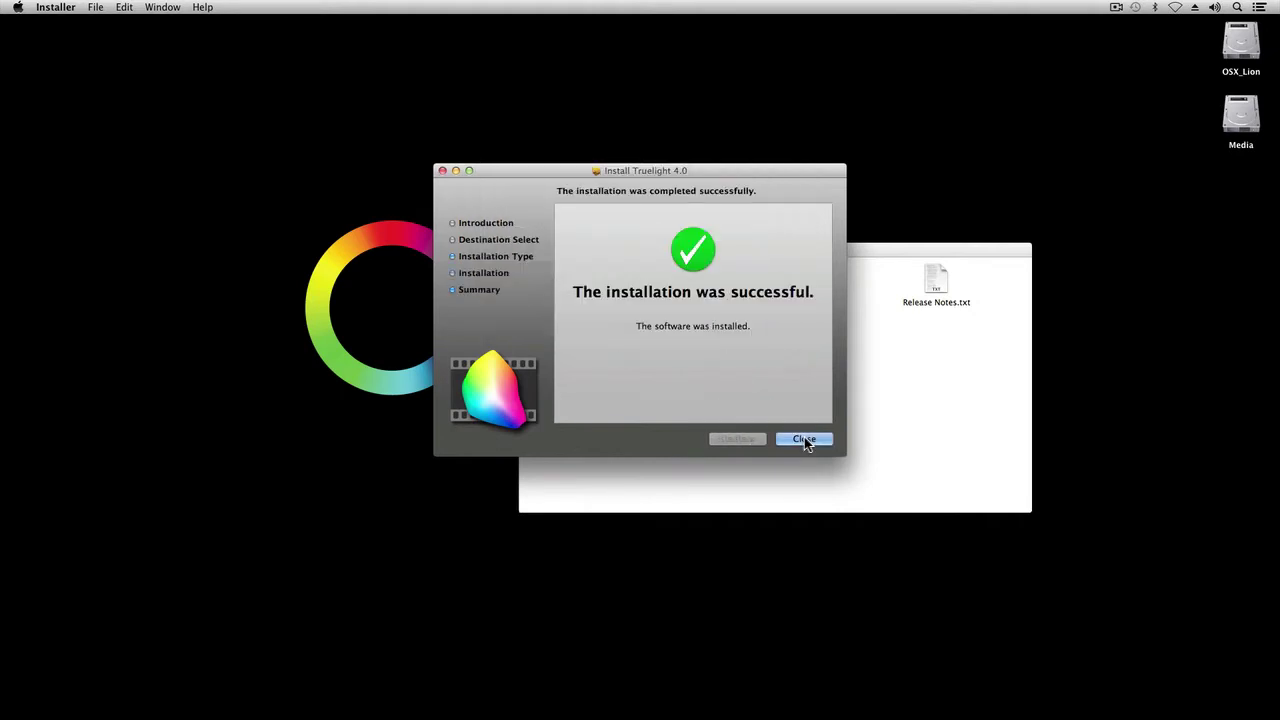
left_click(804, 440)
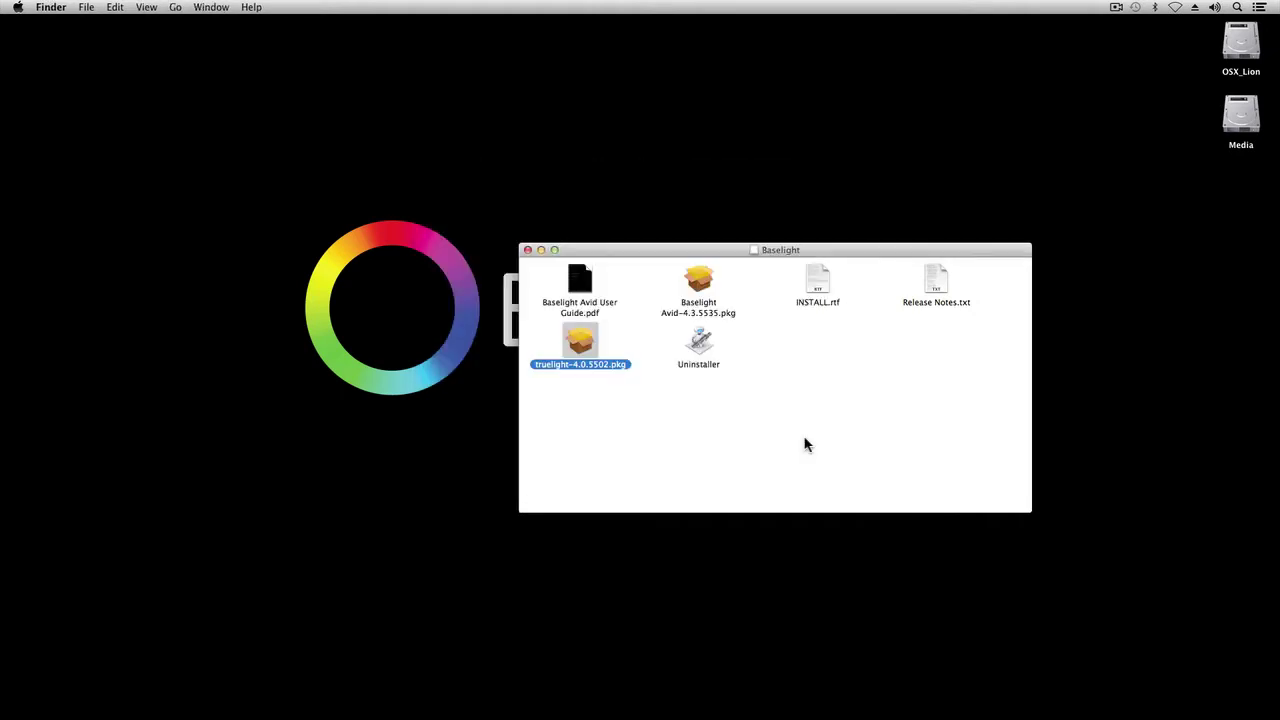
Step: Close the Baselight Finder window, launch Media Composer and load New Project
left_click(527, 250)
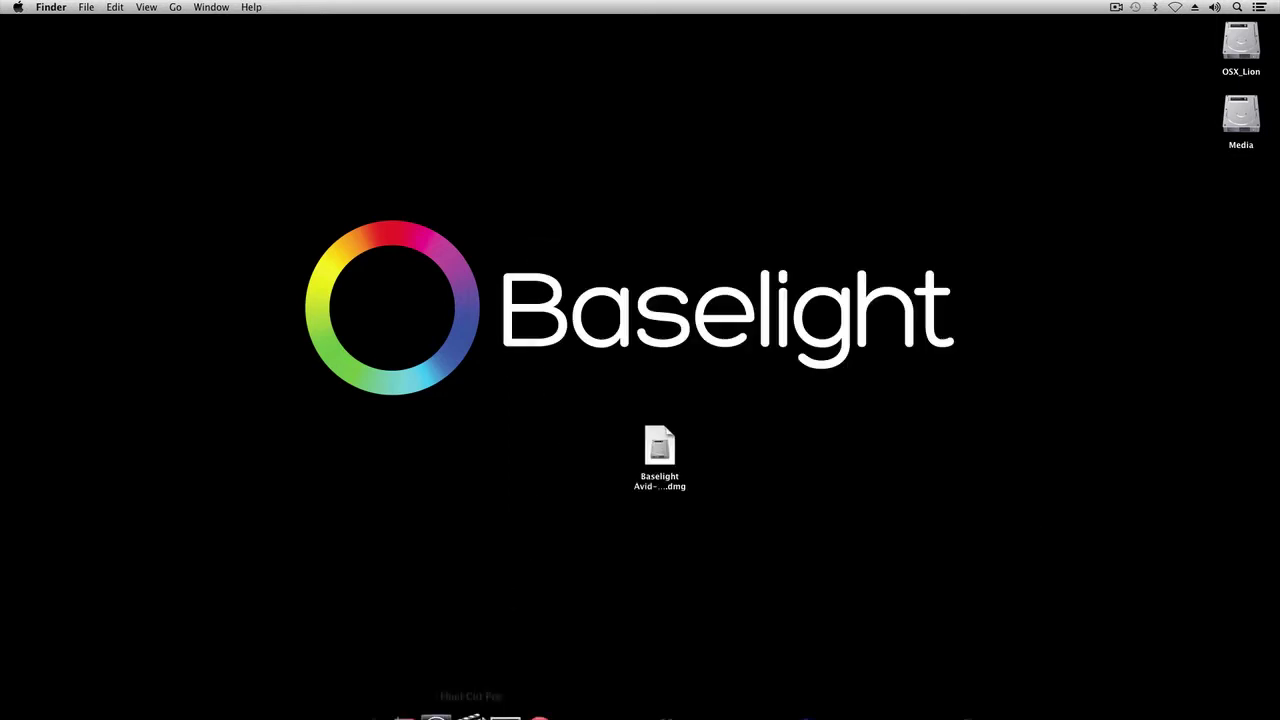
left_click(455, 707)
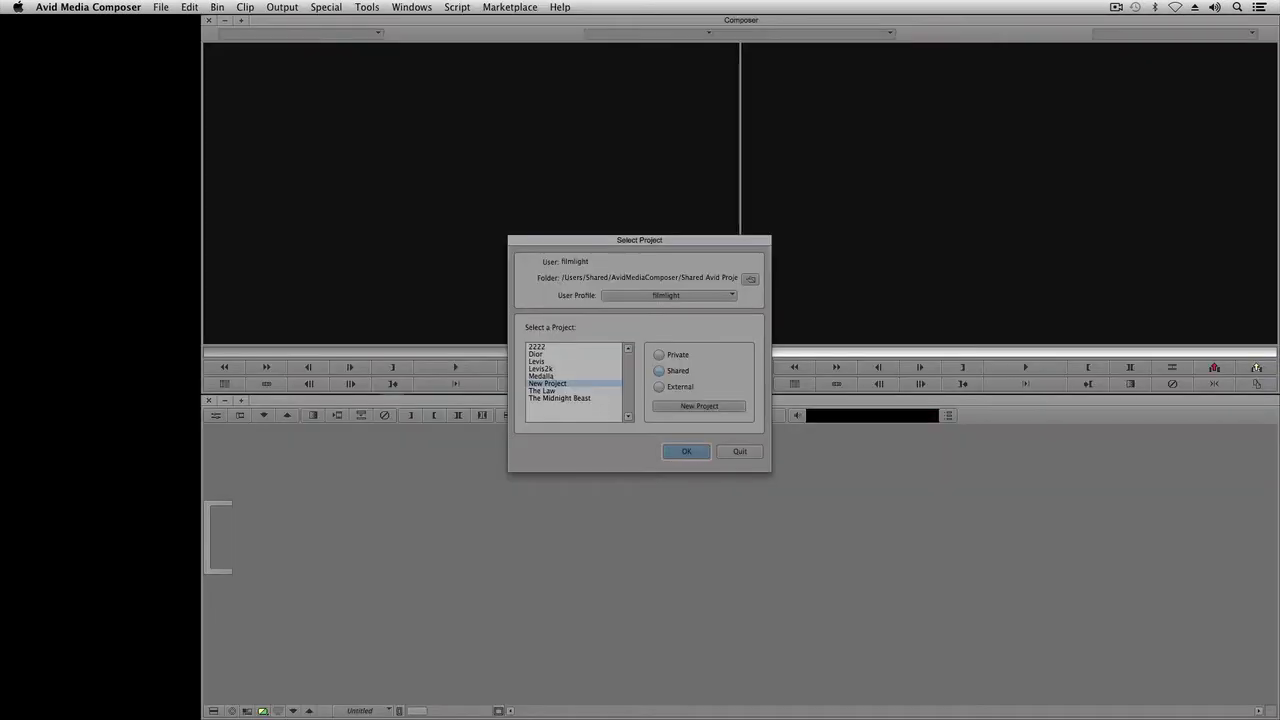
left_click(697, 452)
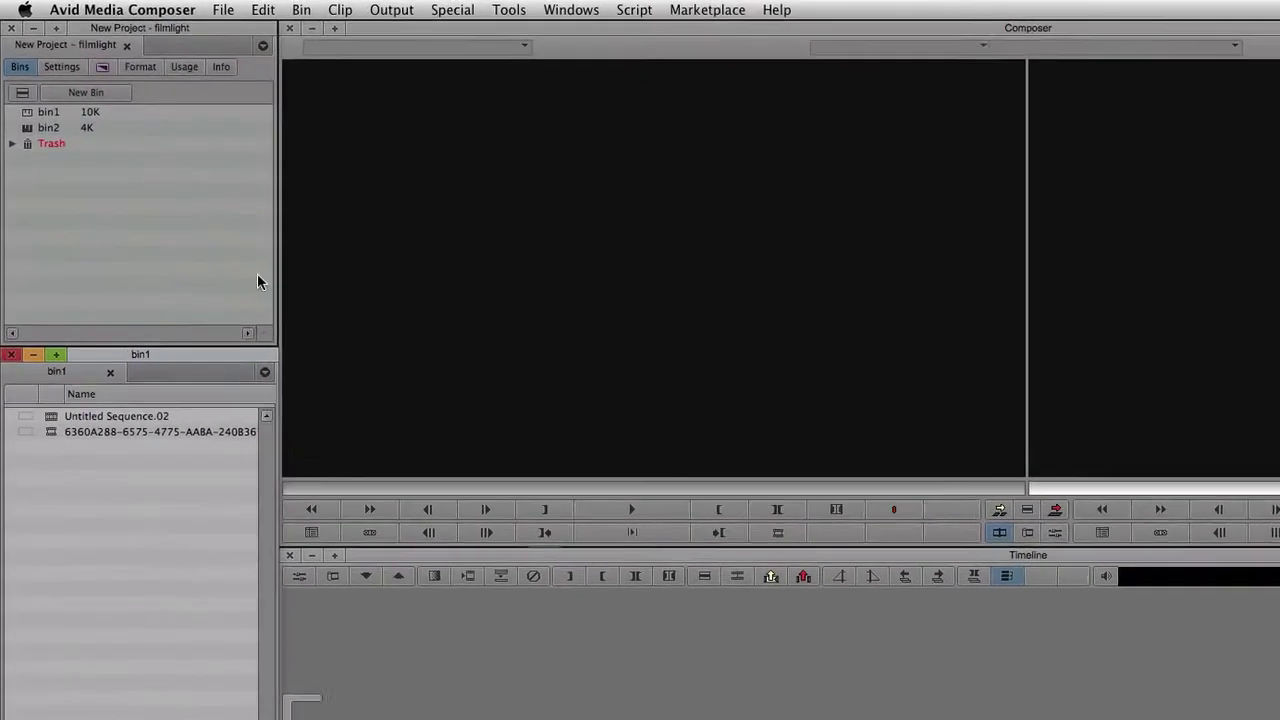
Step: Show the FilmLight category in the Effect Palette and select the Baselight effect
left_click(112, 76)
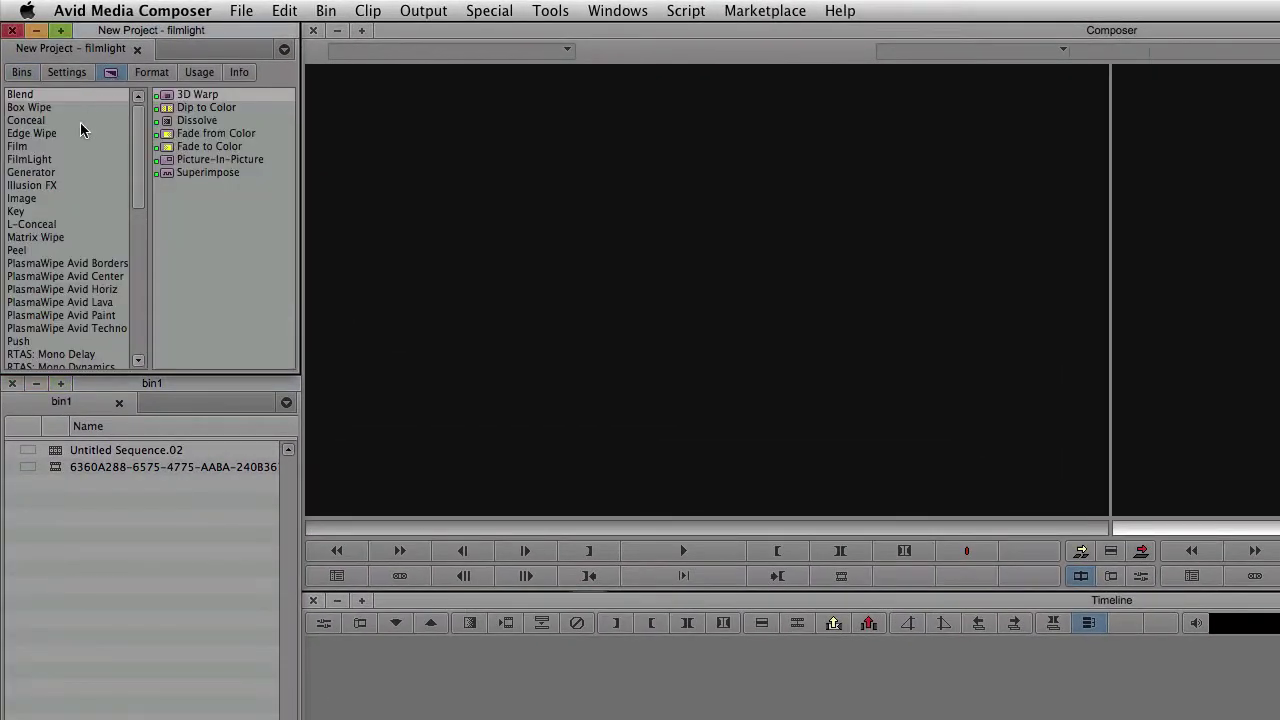
left_click(50, 159)
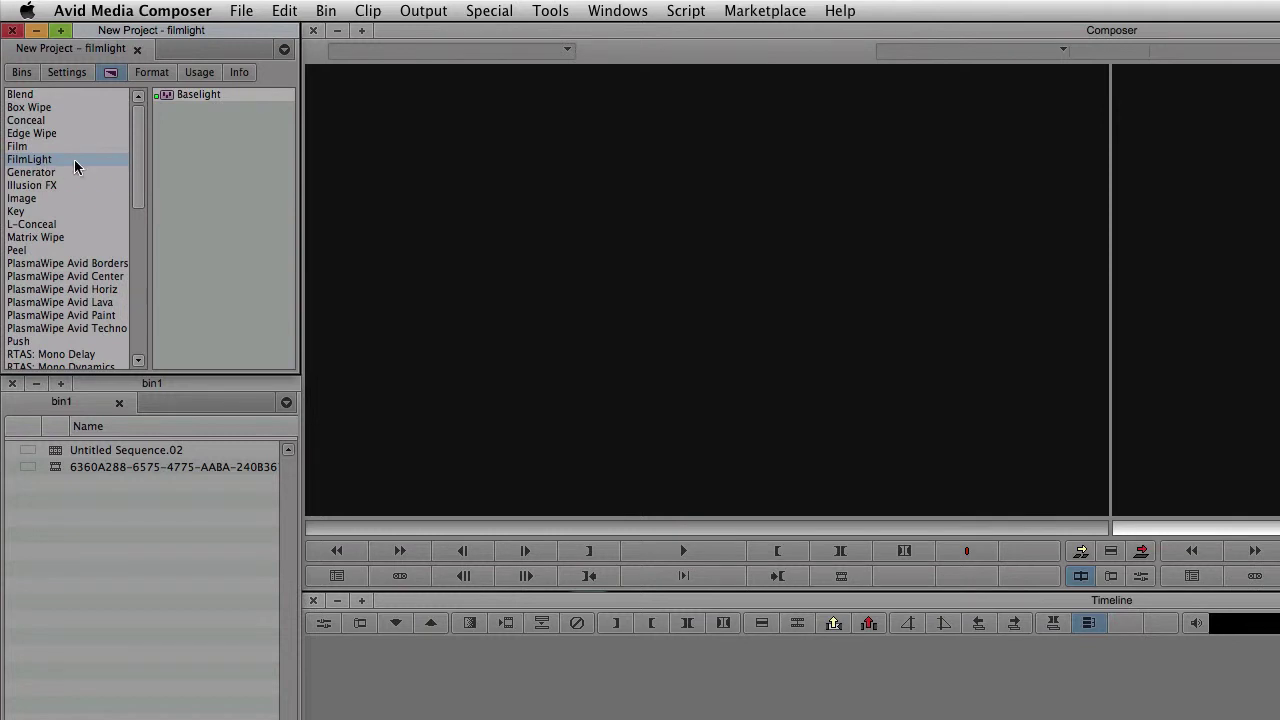
left_click(216, 94)
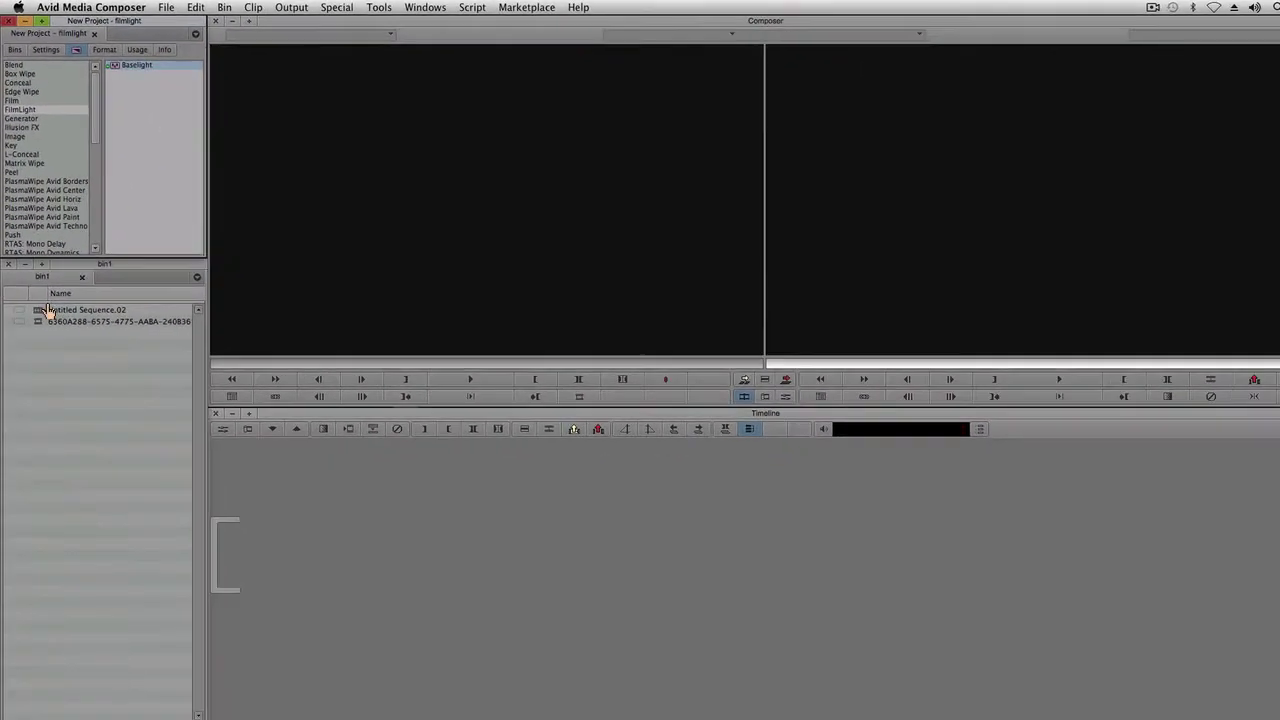
Step: Load Untitled Sequence.02, drop Baselight onto the middle V1 clip, and enter Effect Mode
double_click(55, 450)
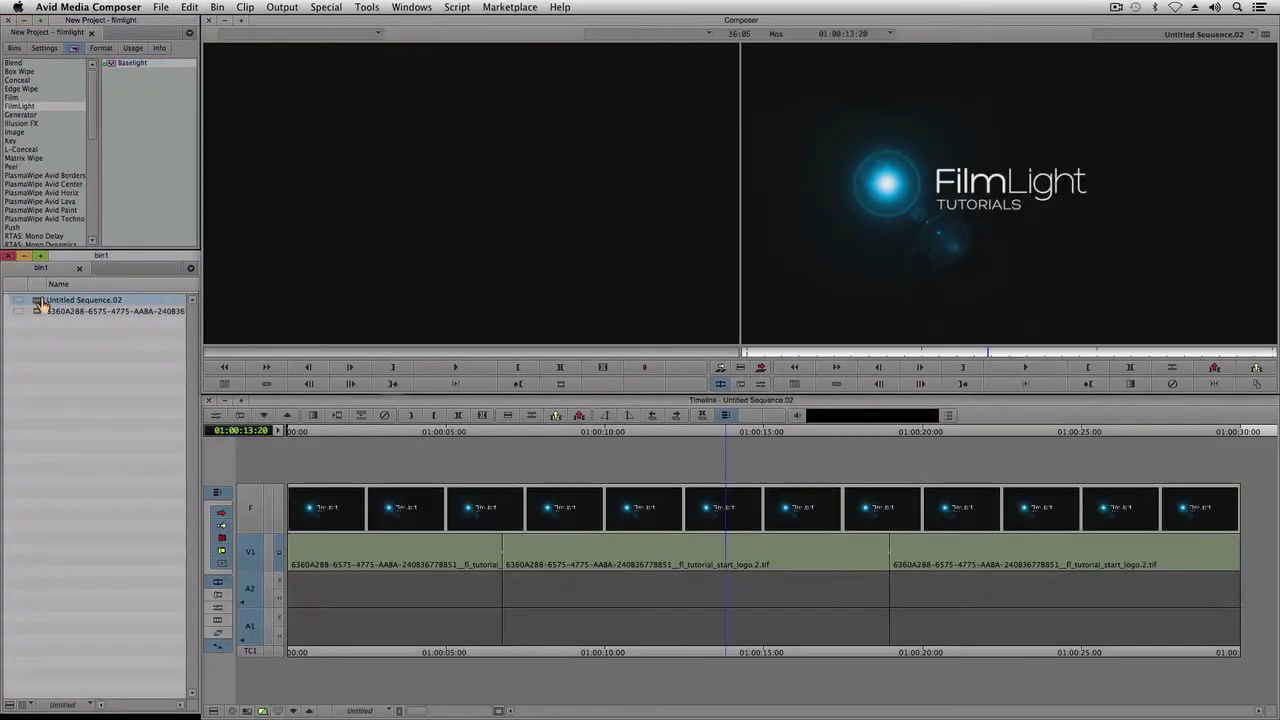
left_click(114, 63)
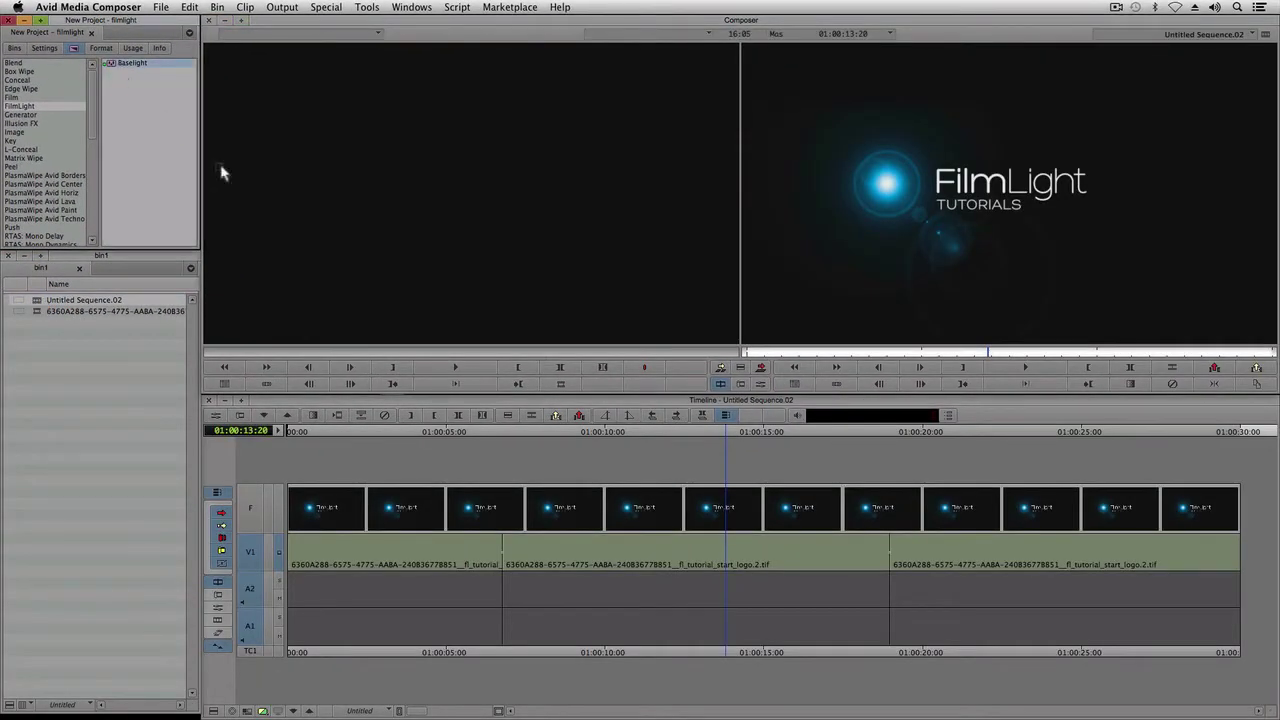
left_click(576, 543)
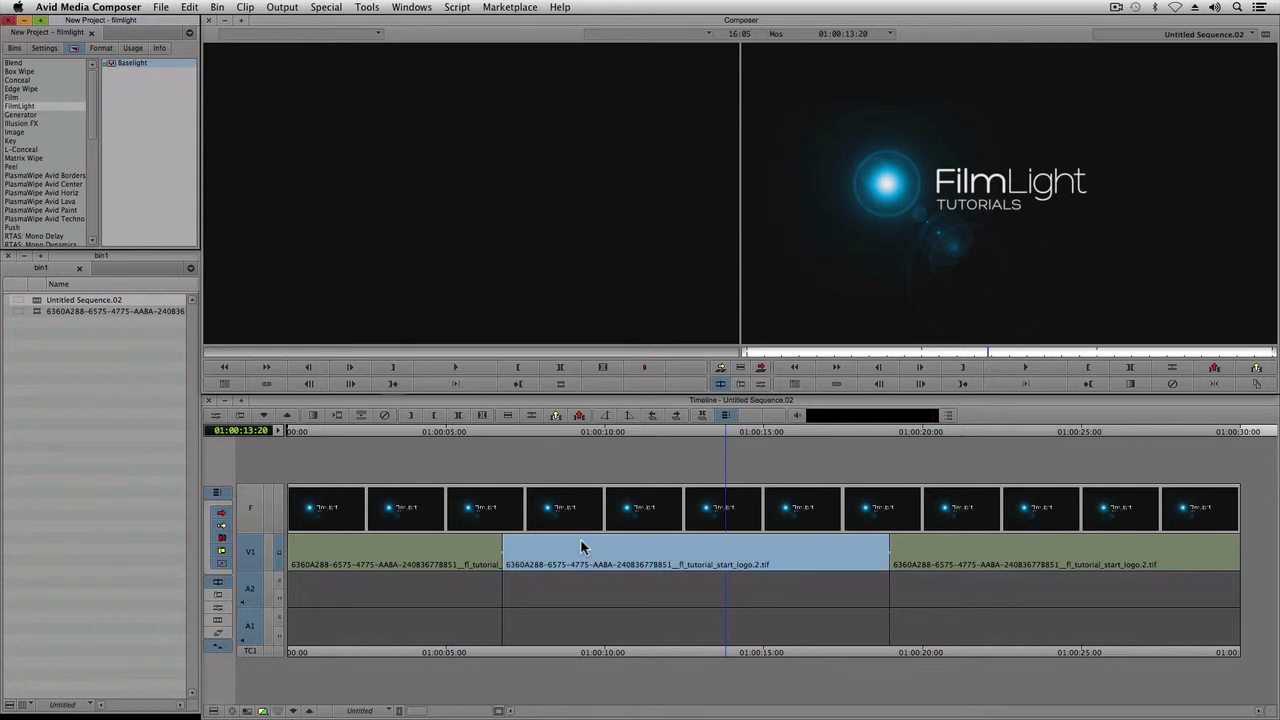
left_click_drag(580, 545, 580, 545)
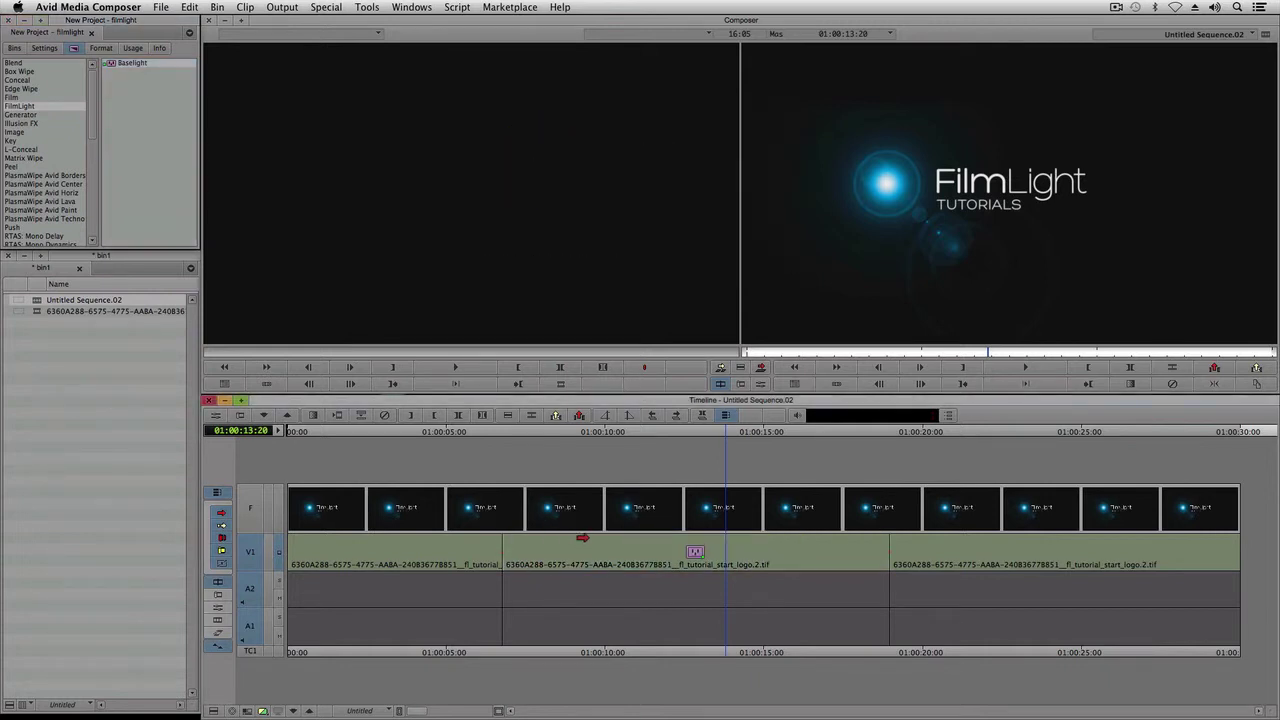
left_click(761, 385)
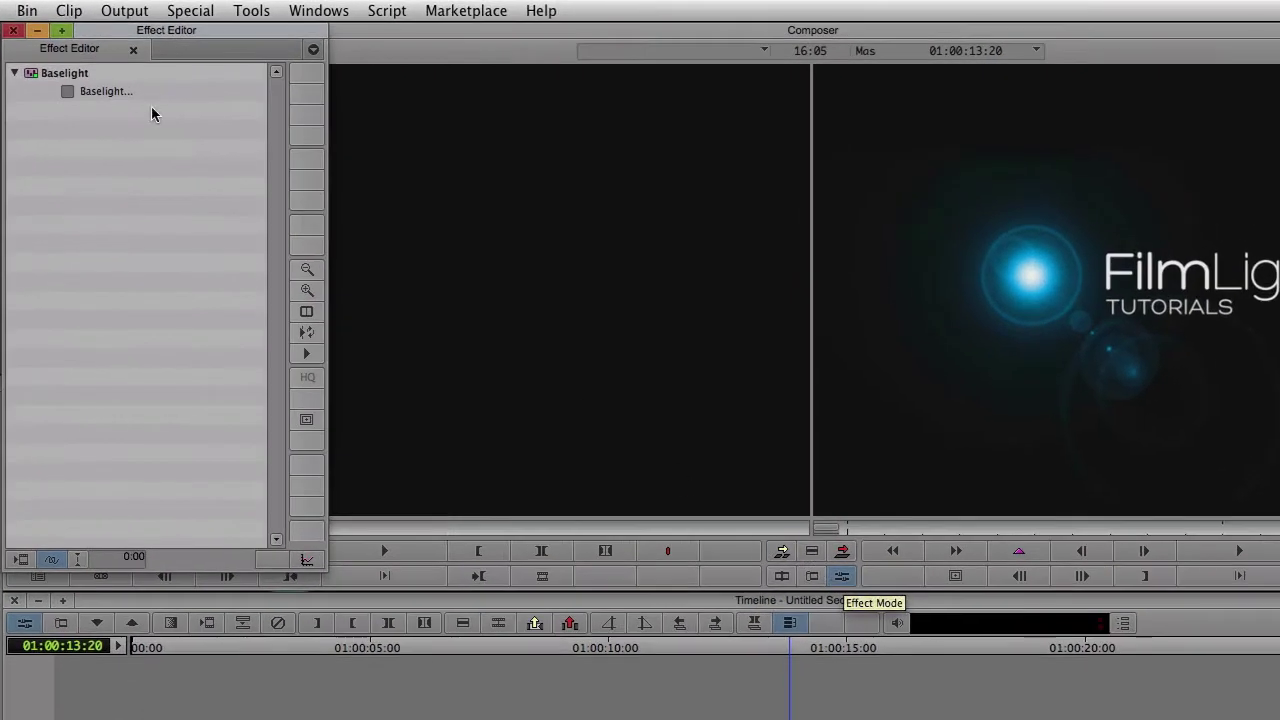
Step: Paste the trial serial number into the Baselight licence dialog and activate it online
left_click(67, 91)
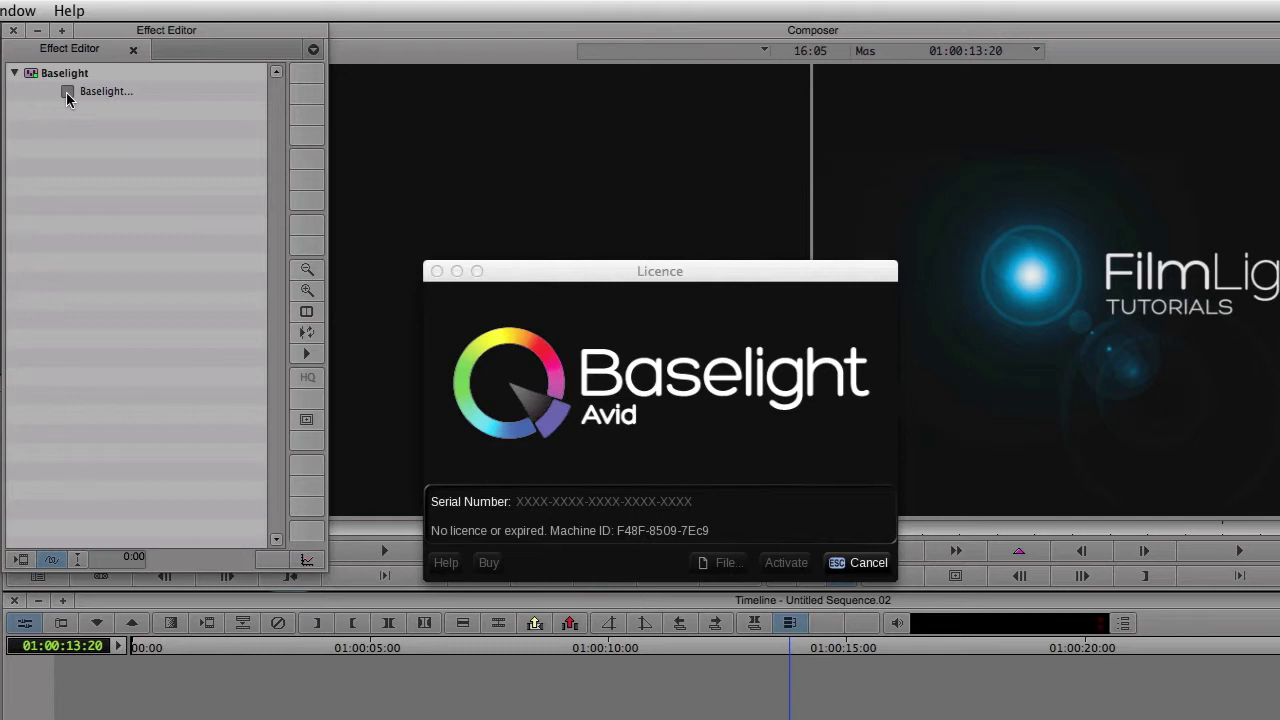
left_click(600, 508)
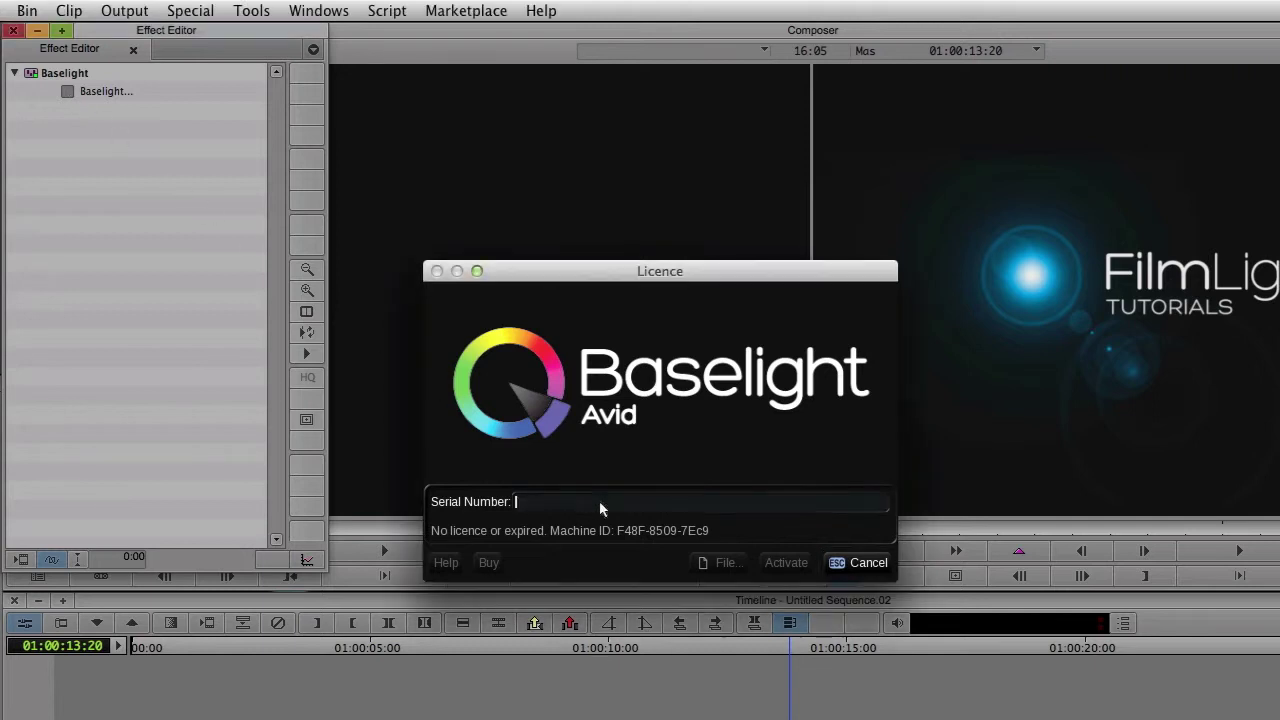
key("super+v")
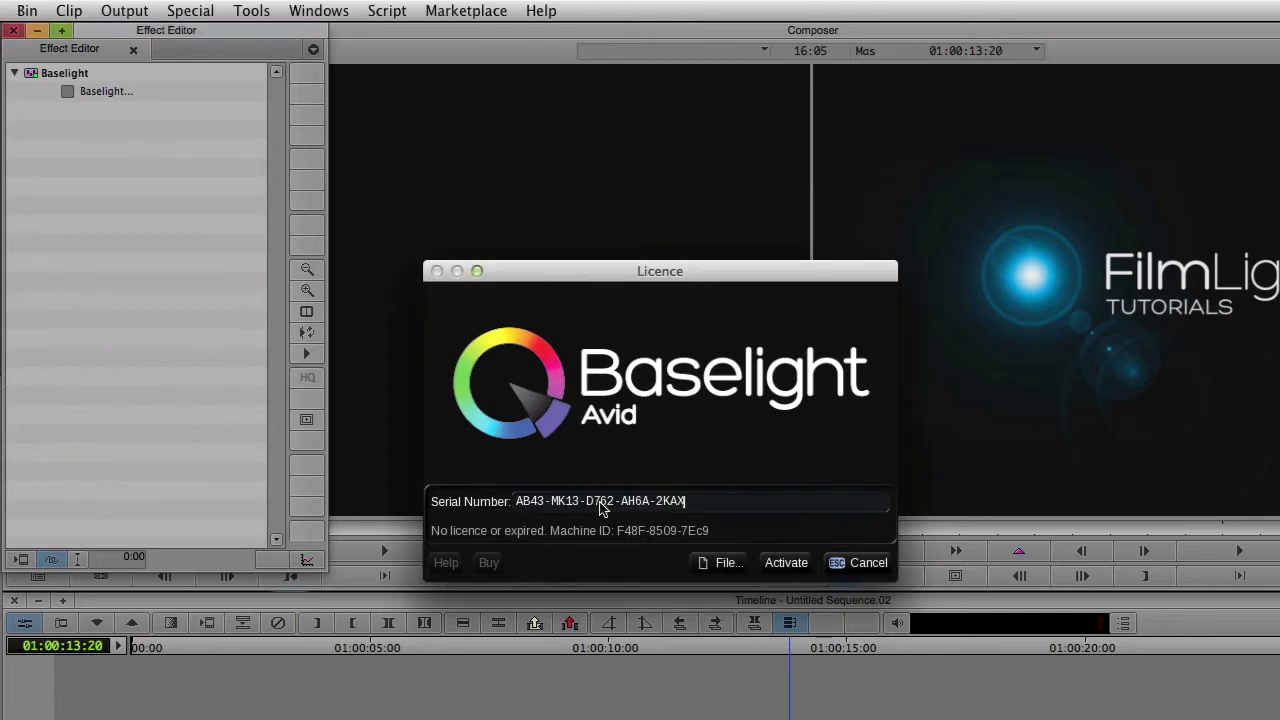
left_click(777, 571)
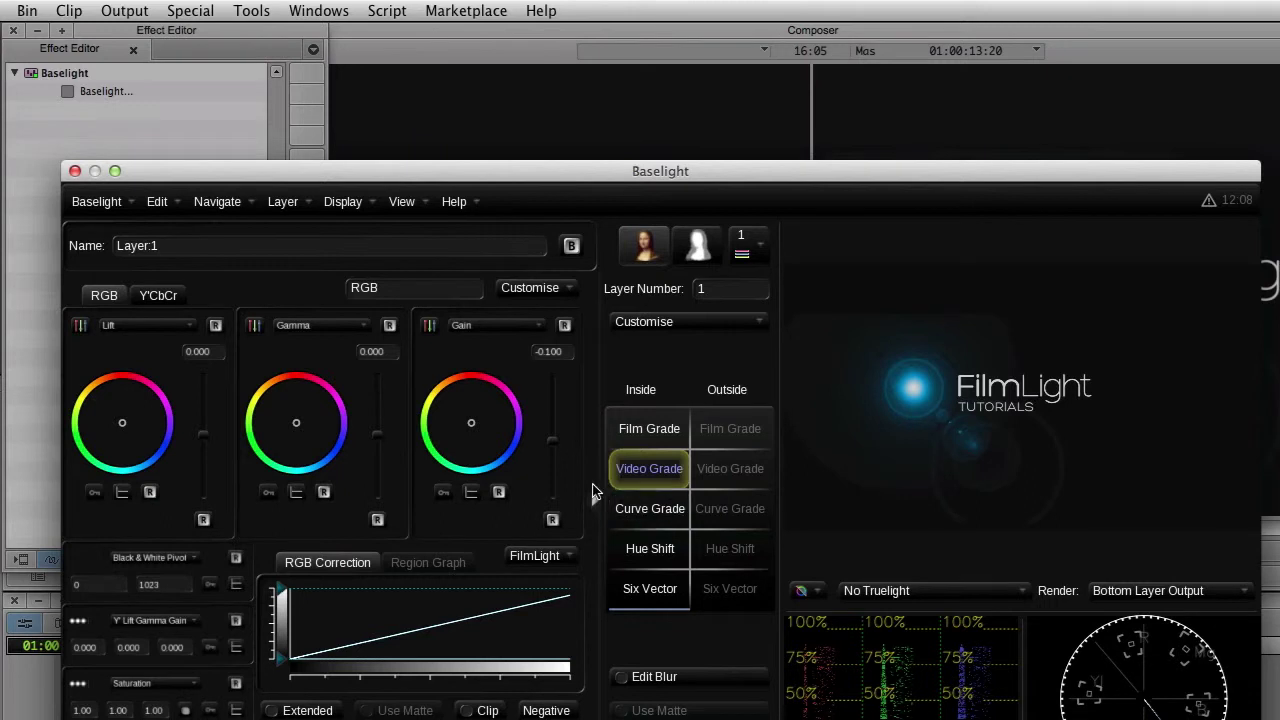
Step: Check under Baselight > Licence that the trial expires in 29 days, then cancel the dialog
left_click(115, 206)
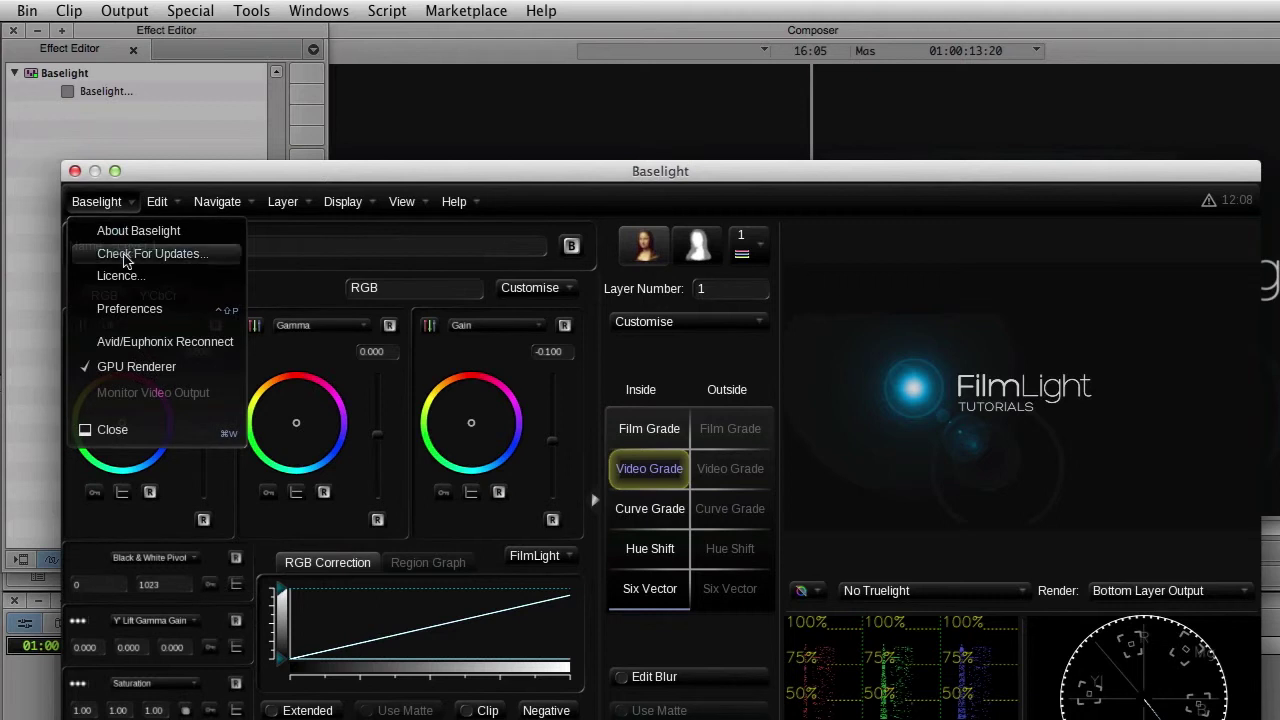
left_click(124, 276)
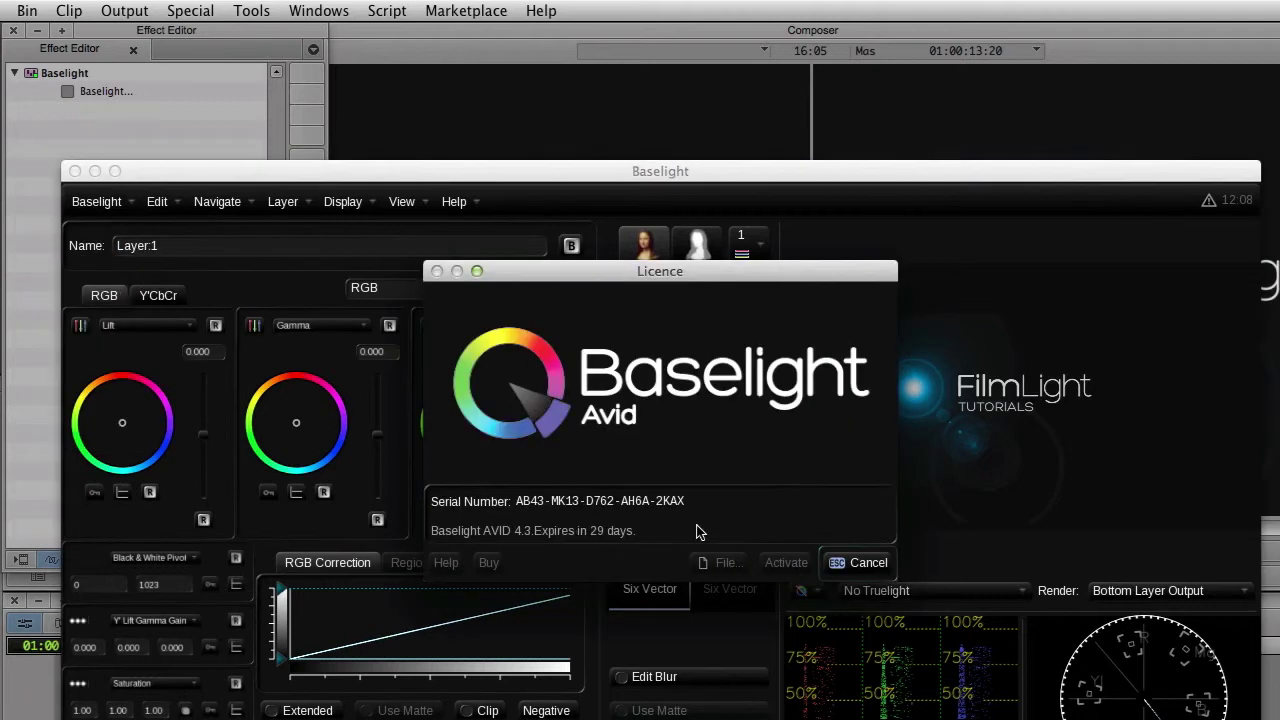
left_click(862, 566)
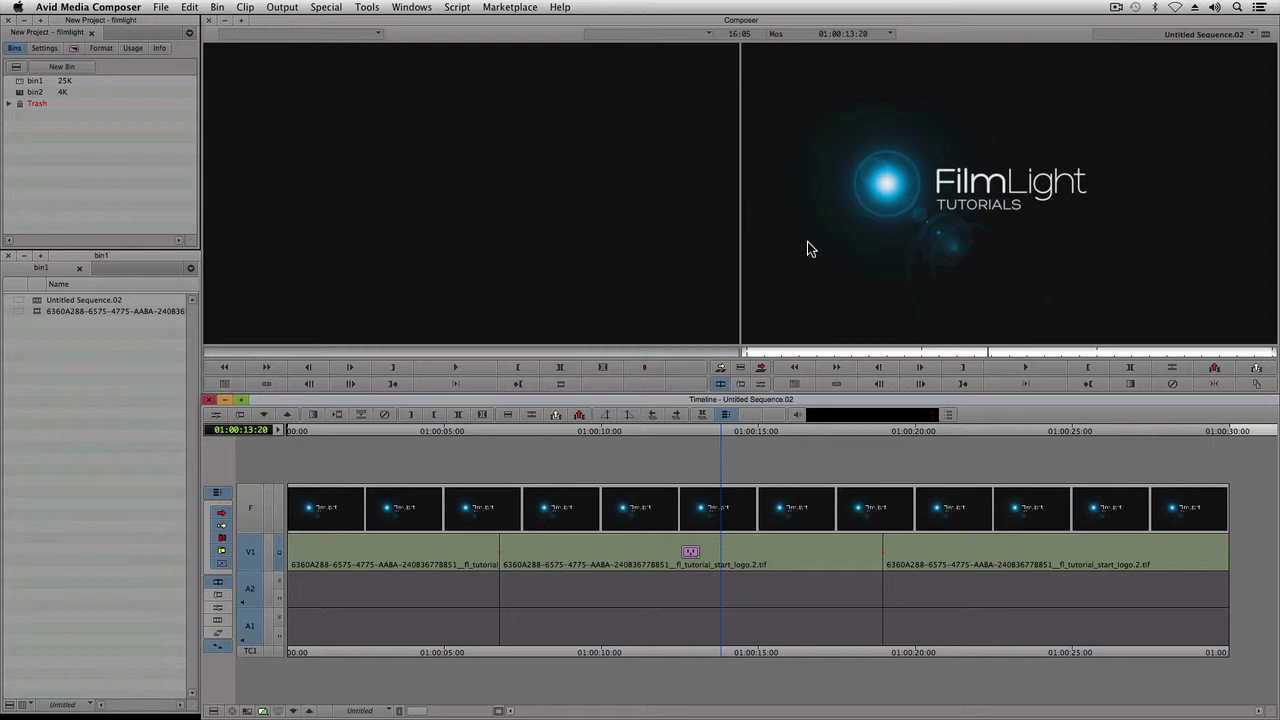
Step: Reopen the Baselight licence dialog for the middle V1 clip and paste in the serial number
left_click(672, 550)
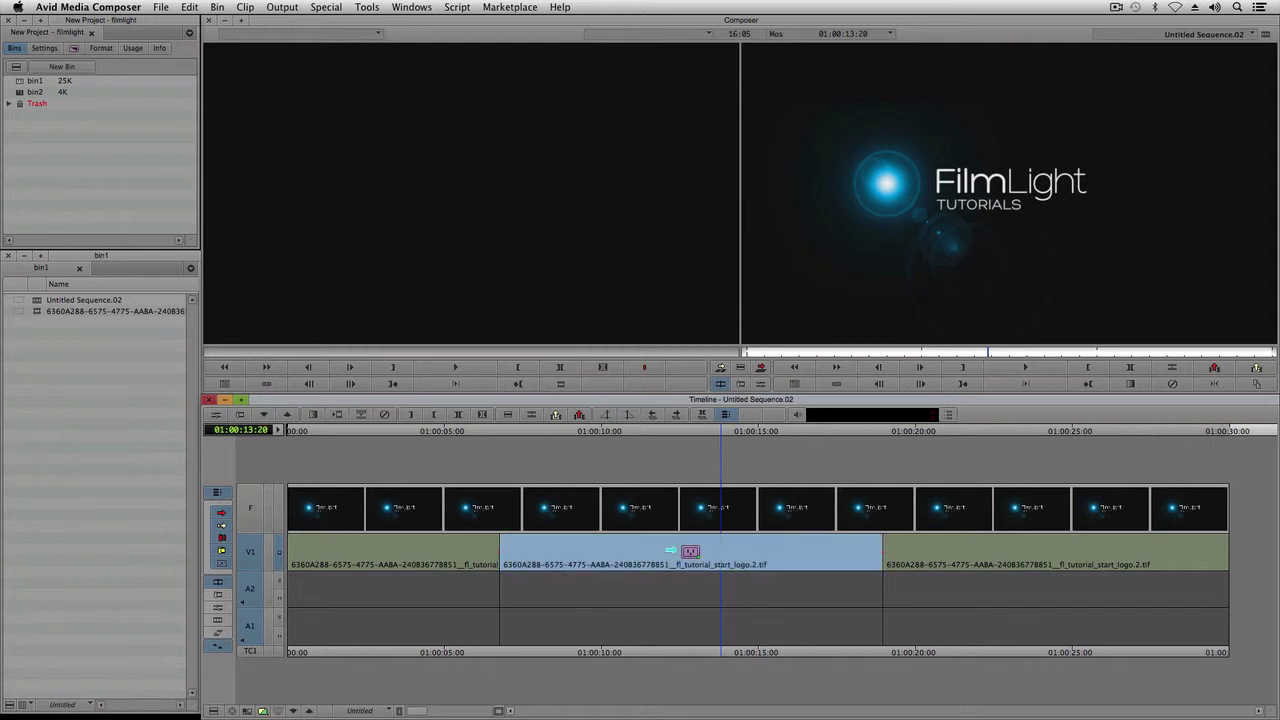
left_click(752, 410)
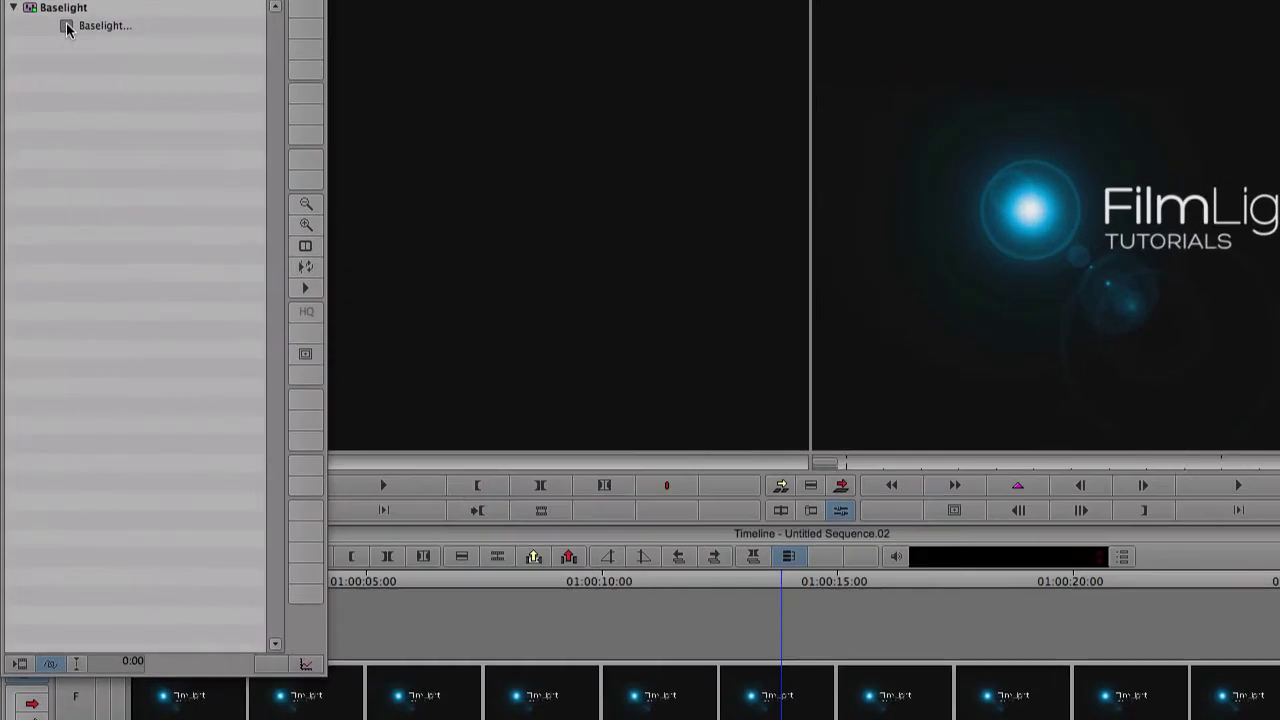
double_click(67, 26)
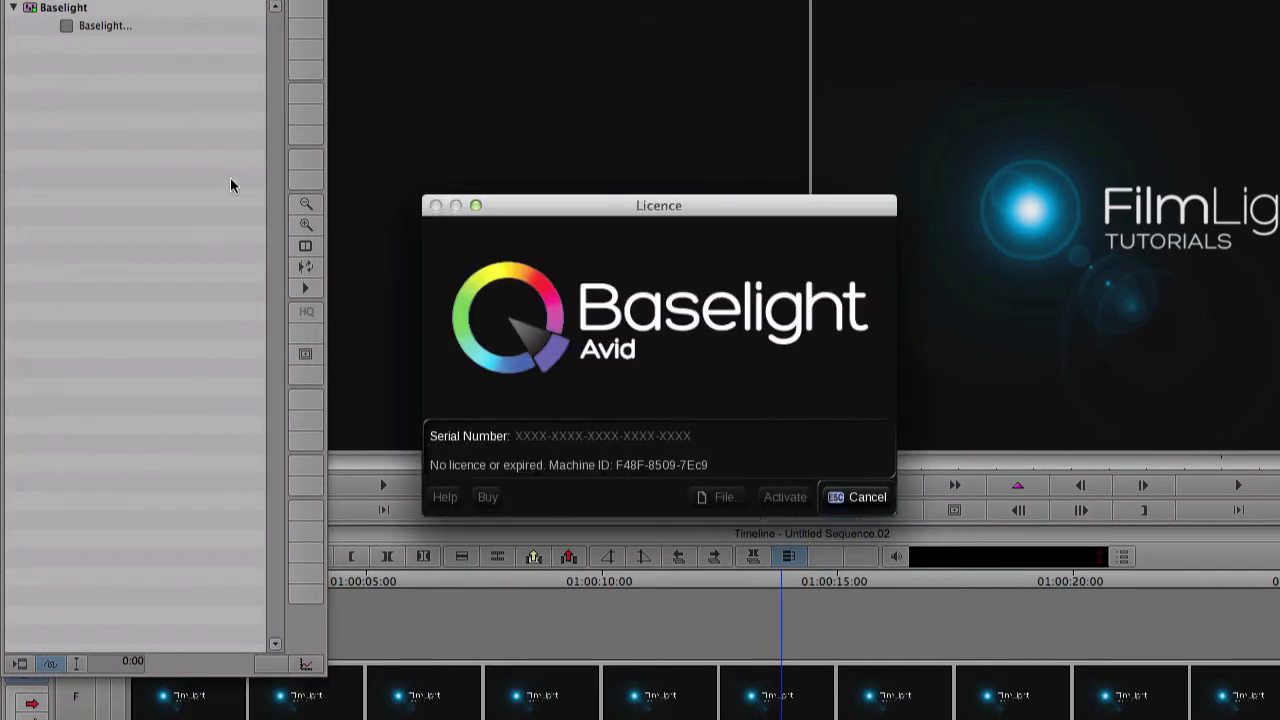
left_click(708, 437)
key("super+v")
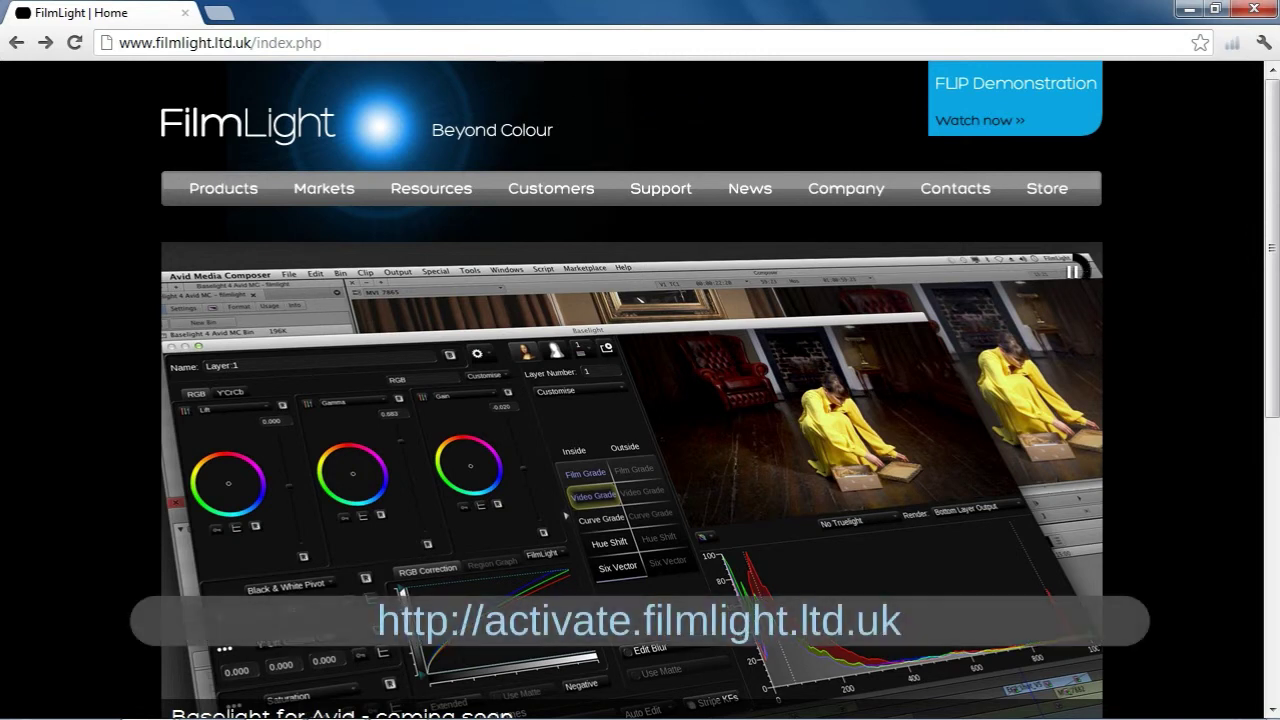
Step: Load the FilmLight licence activation site, activate.filmlight.ltd.uk, in Chrome
left_click(322, 42)
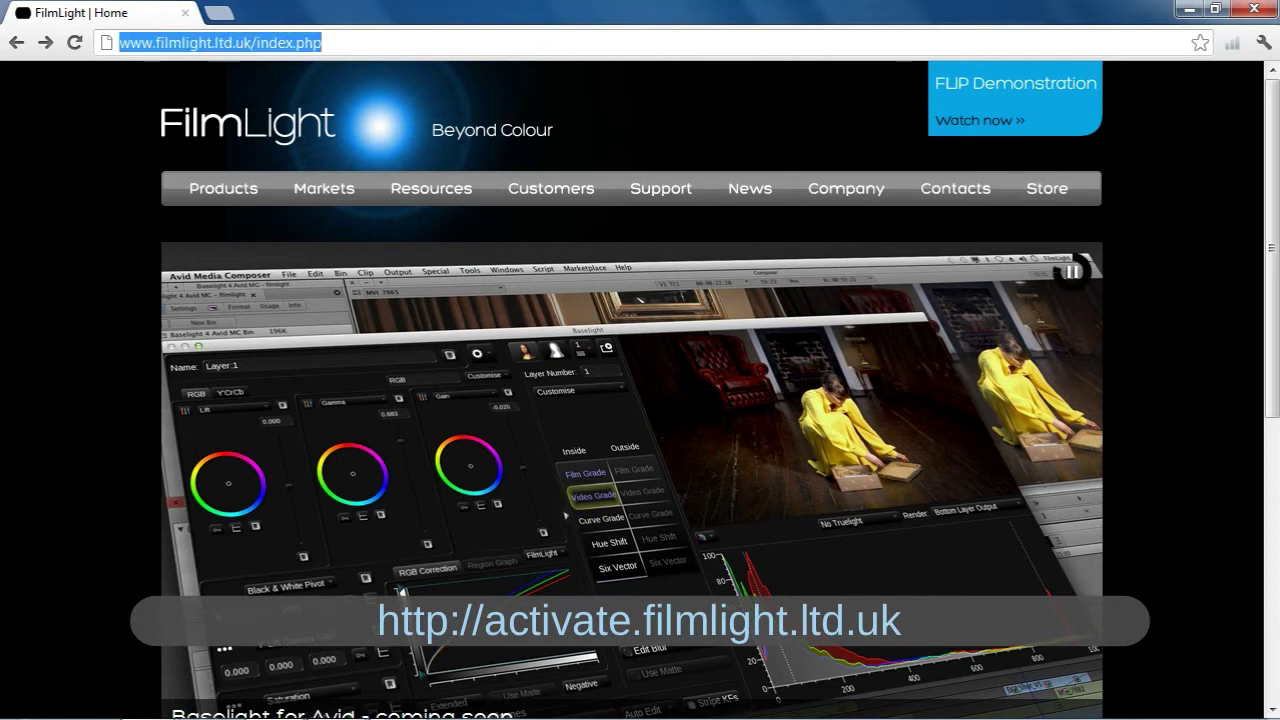
type("activate.filmlight.ltd.uk")
key("Return")
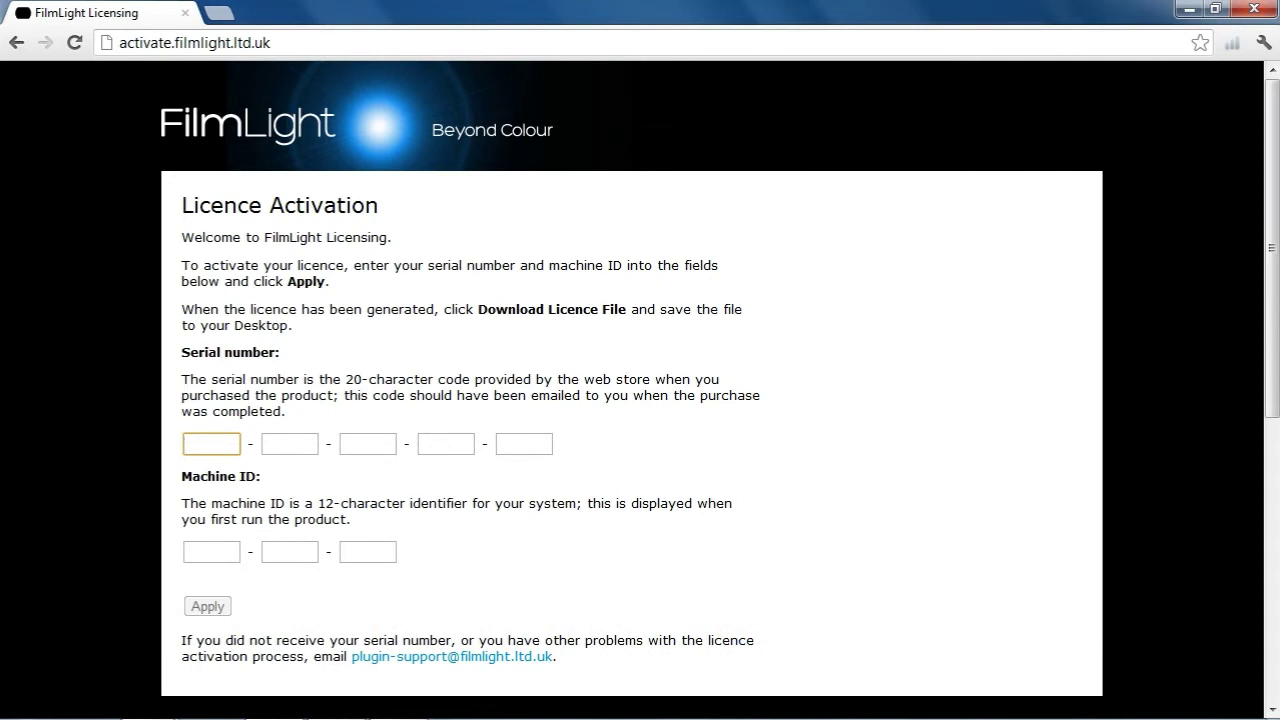
Step: Submit the serial number and machine ID, then download the generated licence.flic file
key("ctrl+v")
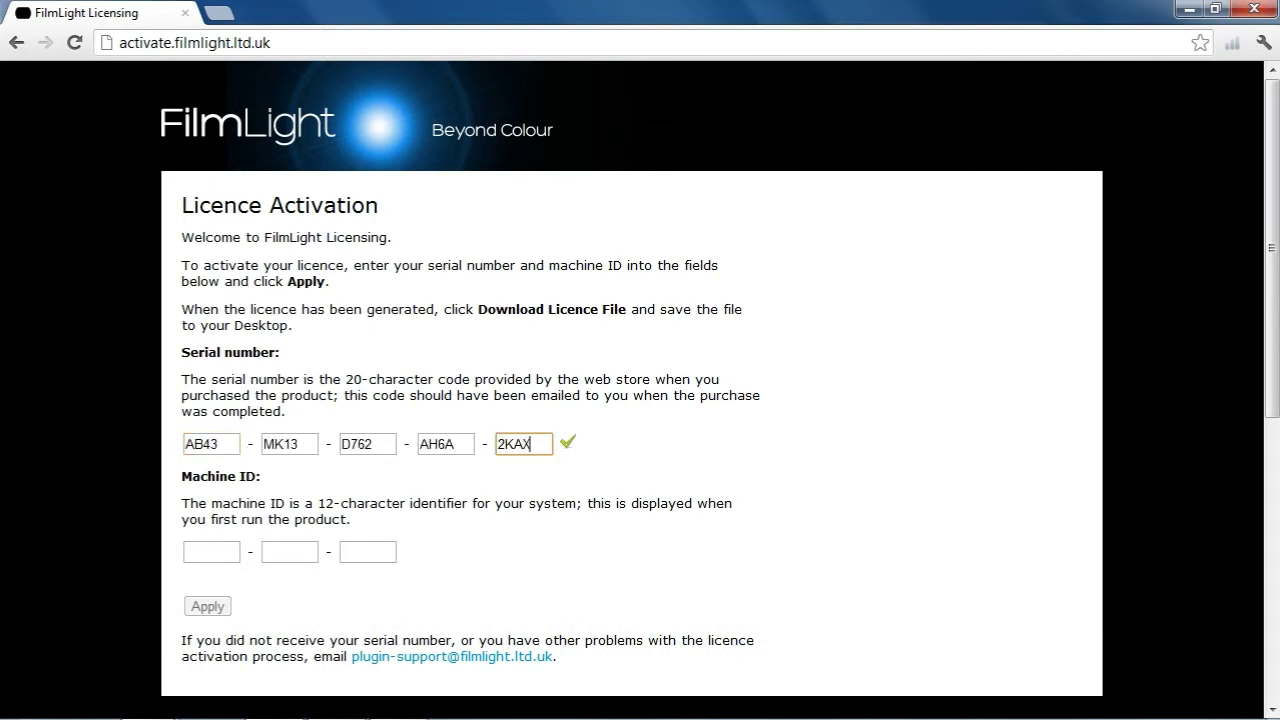
key("Tab")
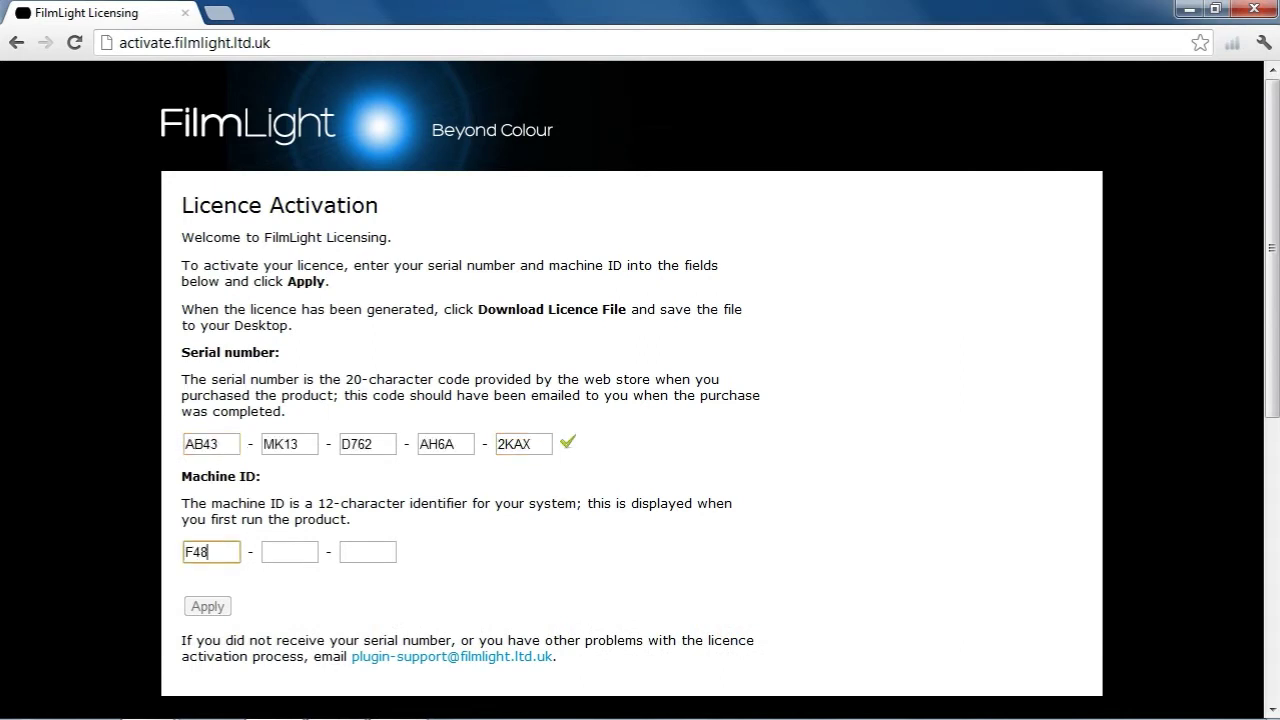
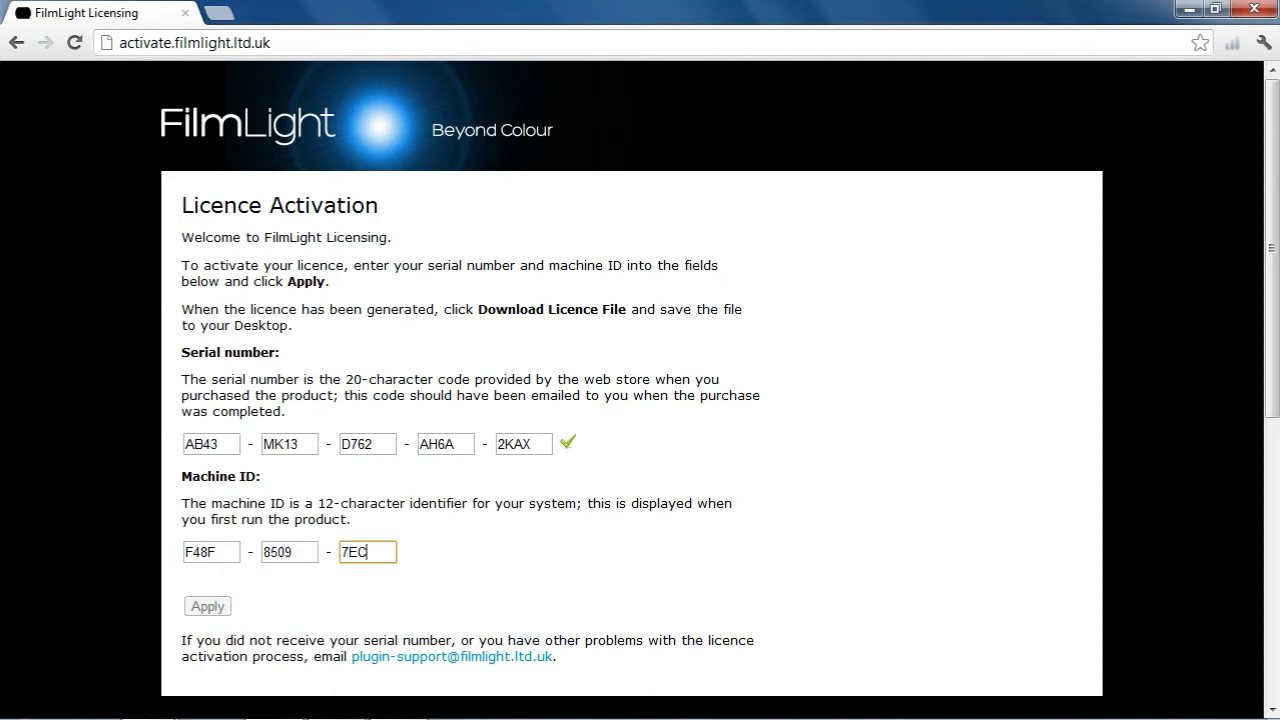
left_click(207, 607)
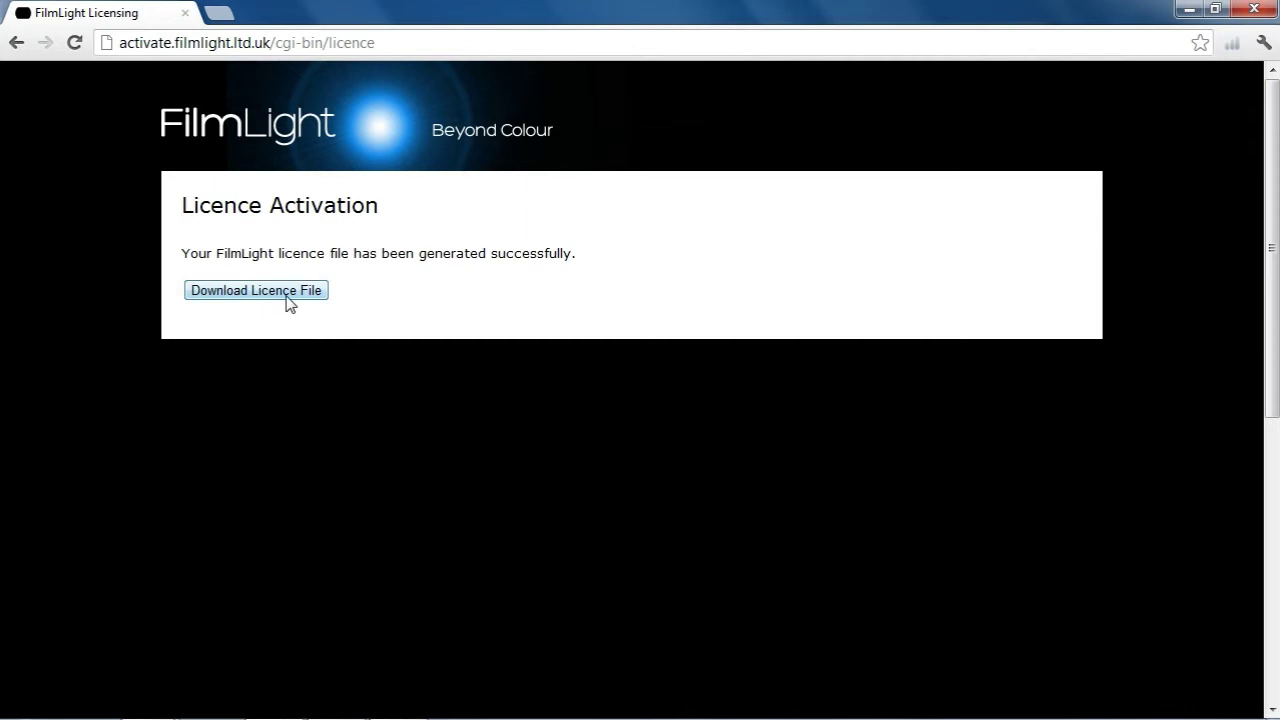
left_click(287, 297)
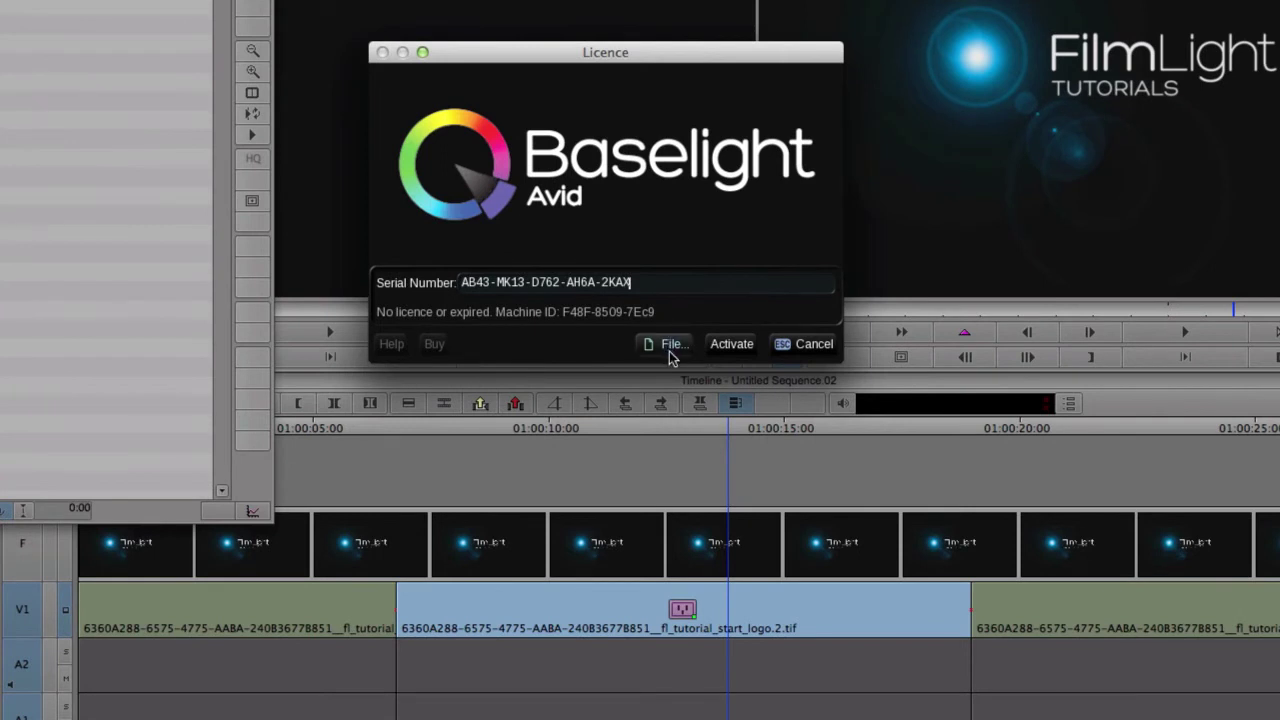
Step: Browse to the BOB_FLASH_8 drive and select licence.flic as the Baselight licence file
left_click(670, 345)
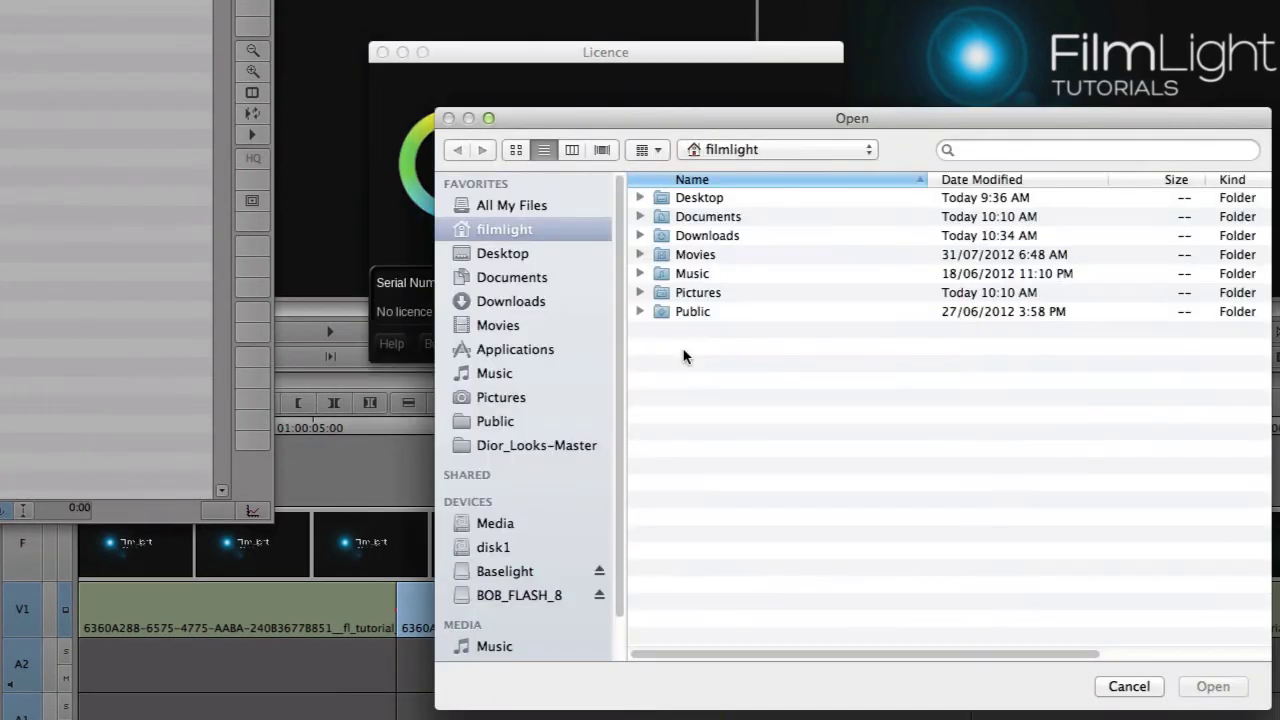
left_click(534, 595)
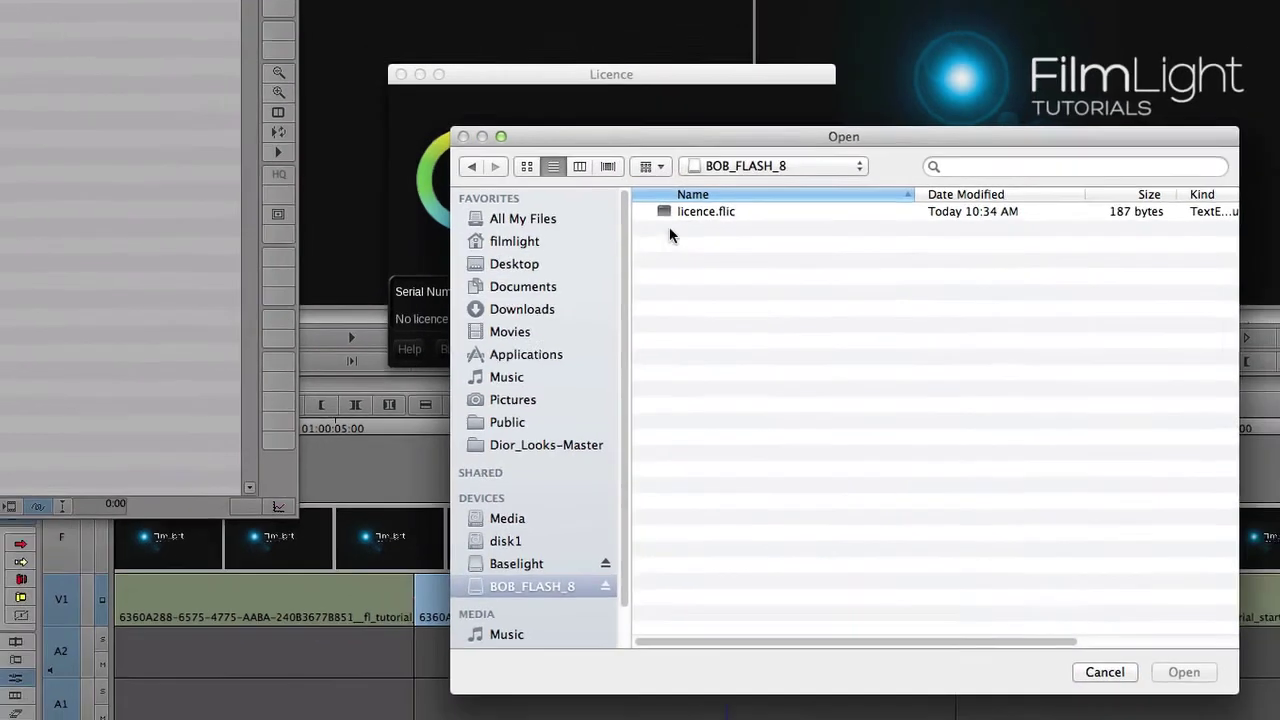
left_click(690, 199)
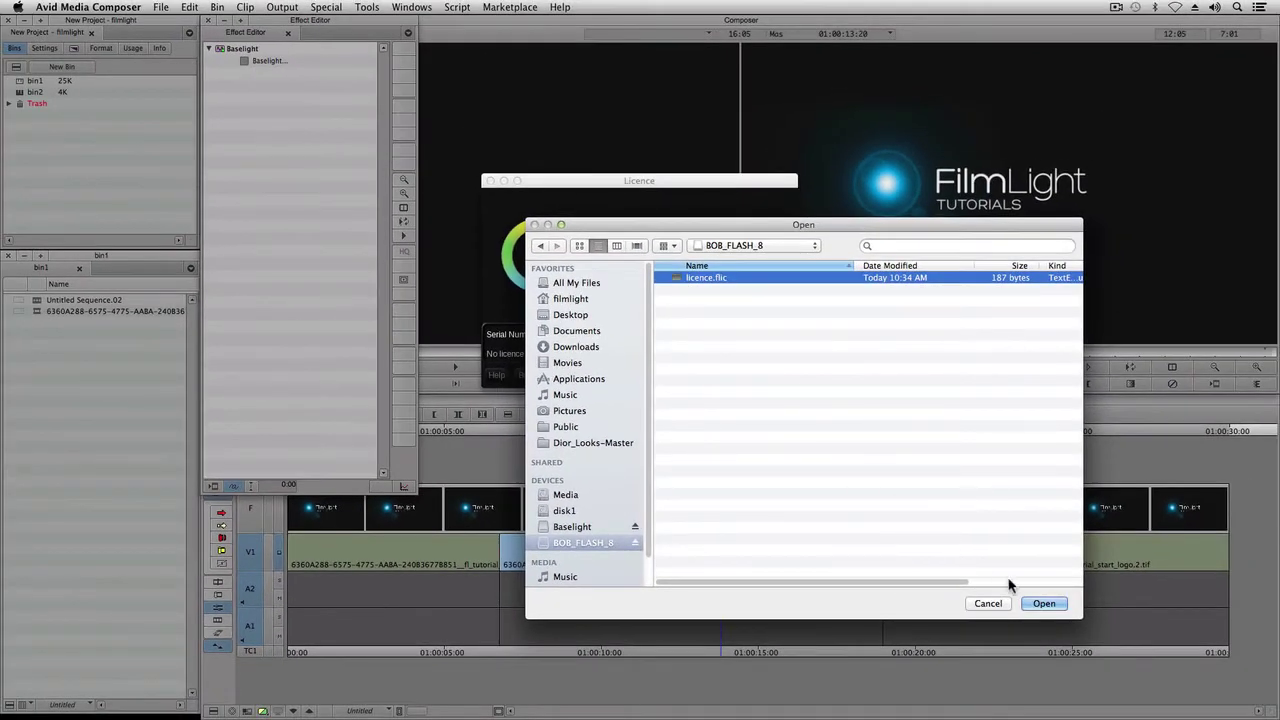
Step: Load licence.flic to license Baselight and open its grading window for the clip
left_click(1044, 604)
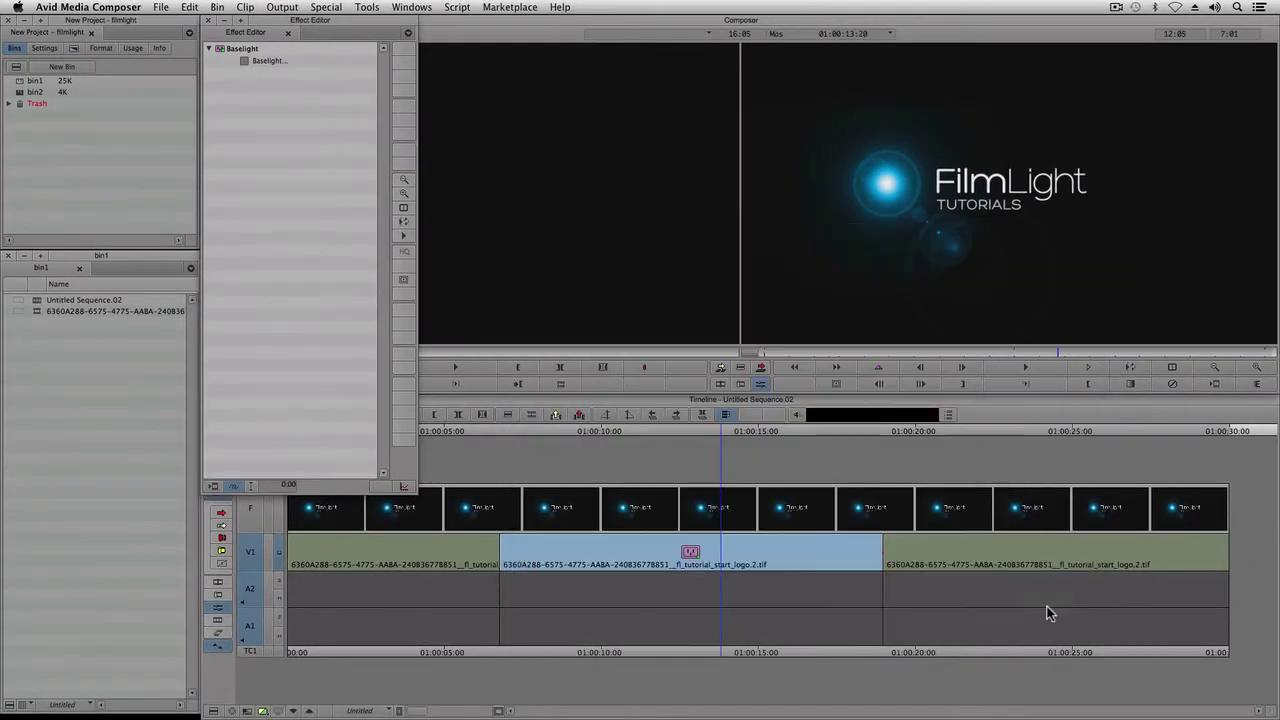